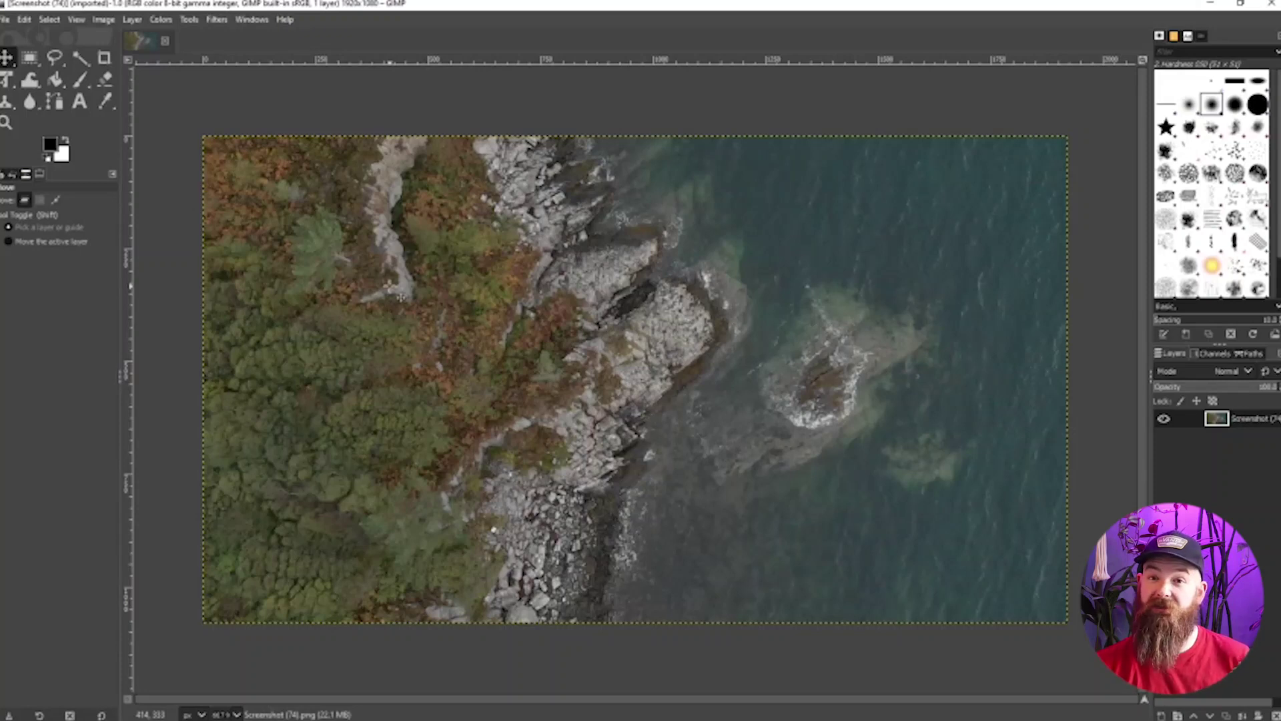
Set the Crop tool to a fixed aspect ratio of 3:2.
click(104, 60)
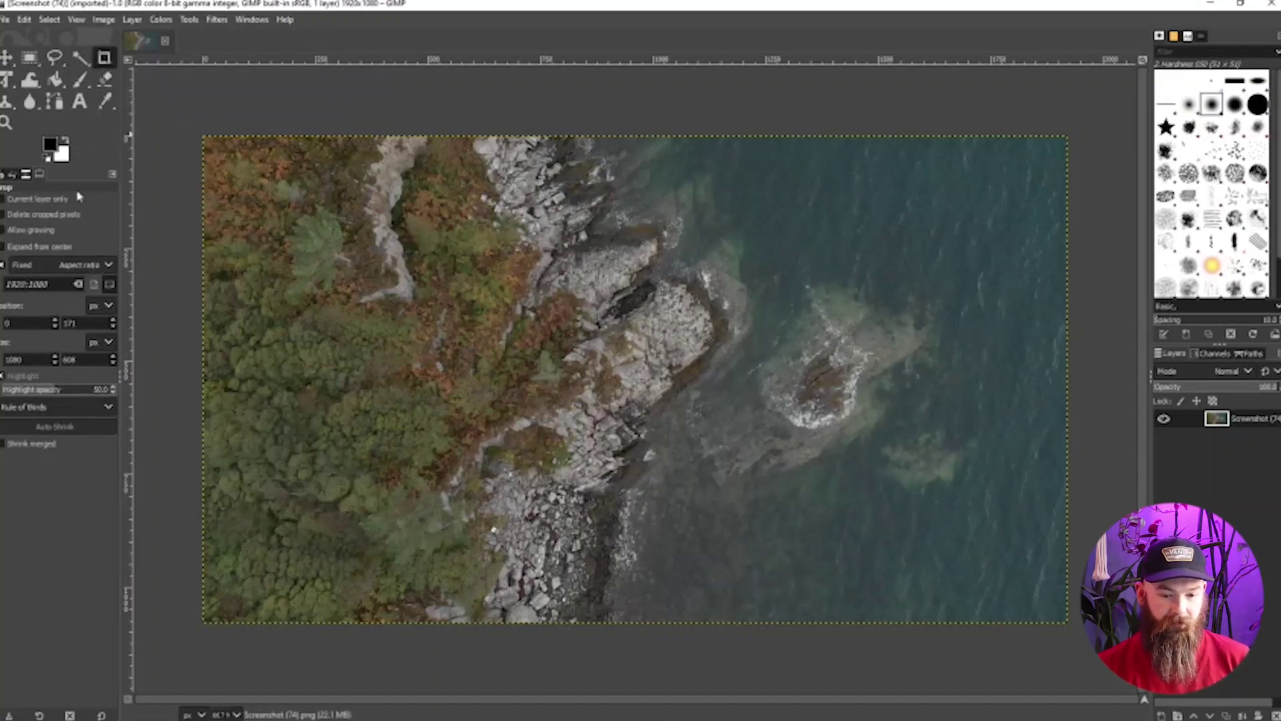
click(109, 265)
click(78, 265)
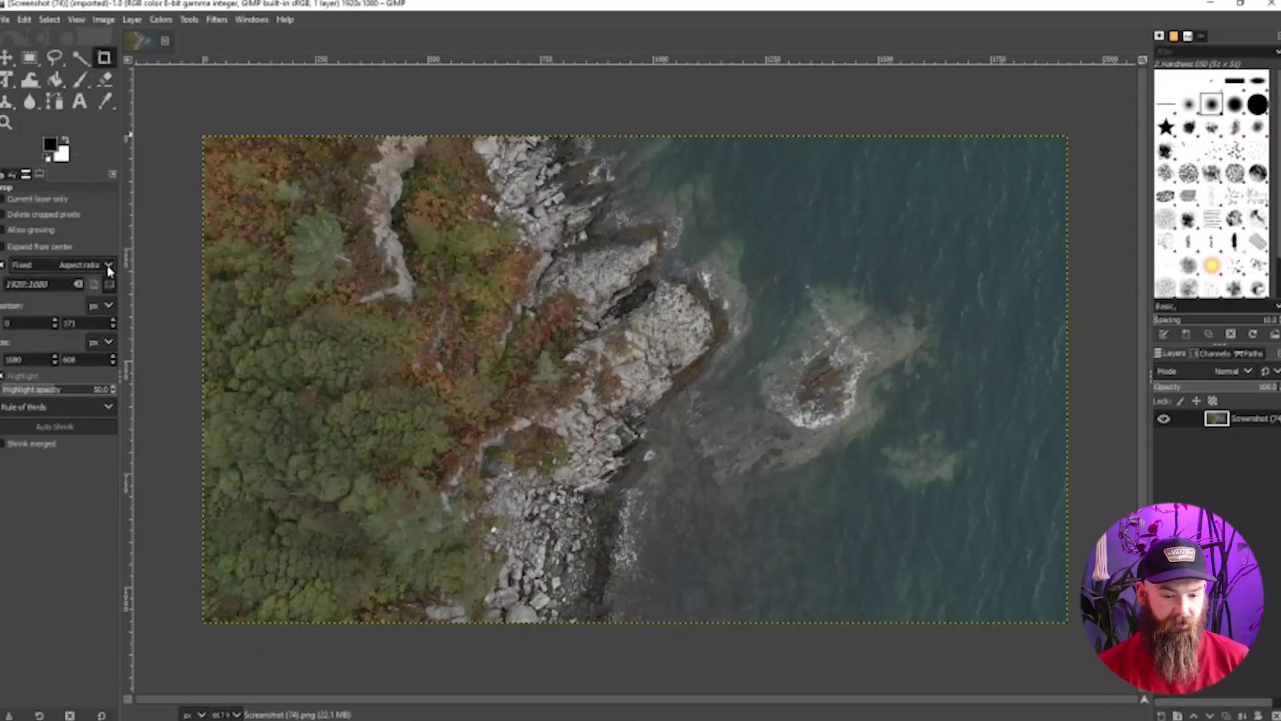
click(46, 284)
drag(46, 284, 2, 291)
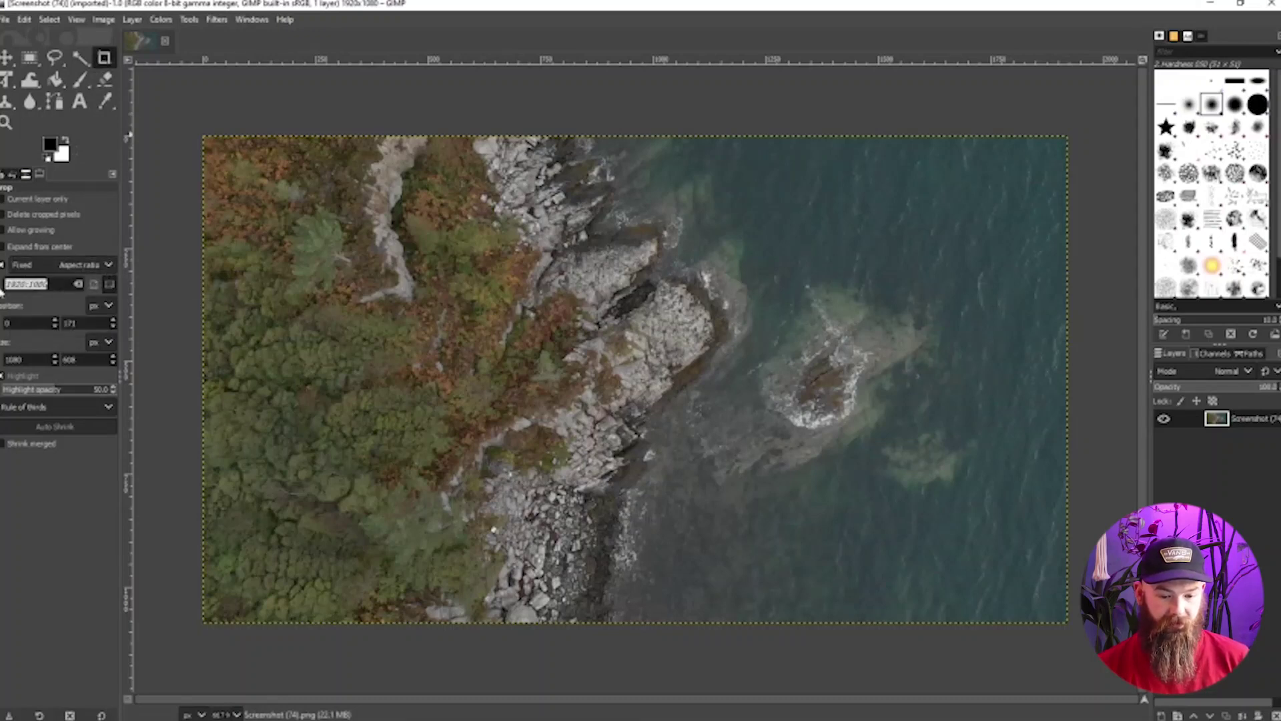
text(1)
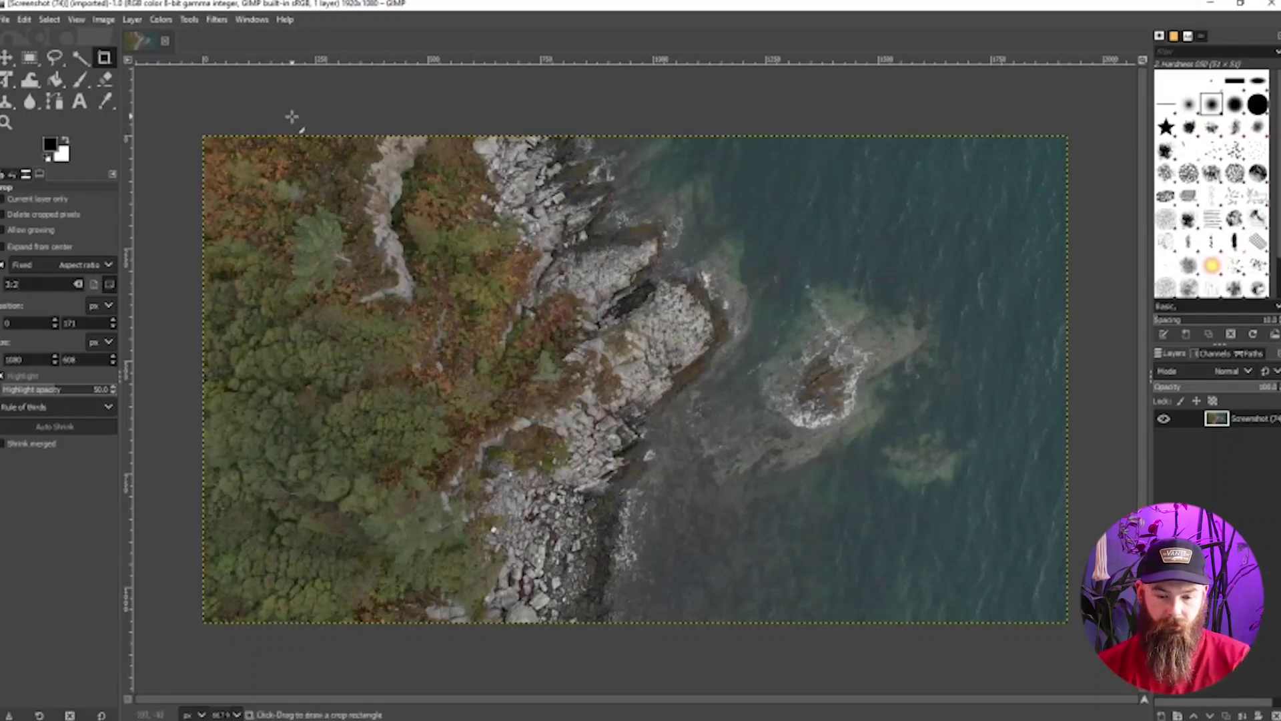
Crop the photo at full height to 1620 × 1080 px and shift the layer right to the canvas's left edge.
drag(285, 118, 895, 687)
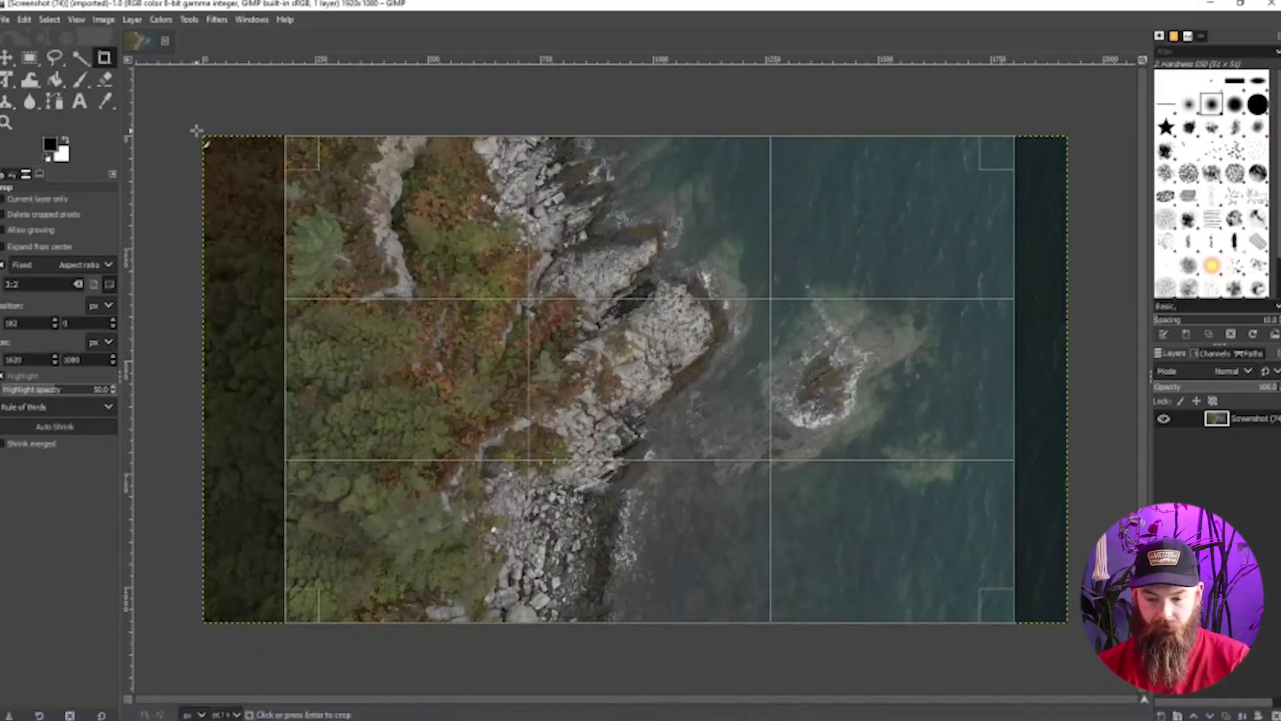
click(7, 57)
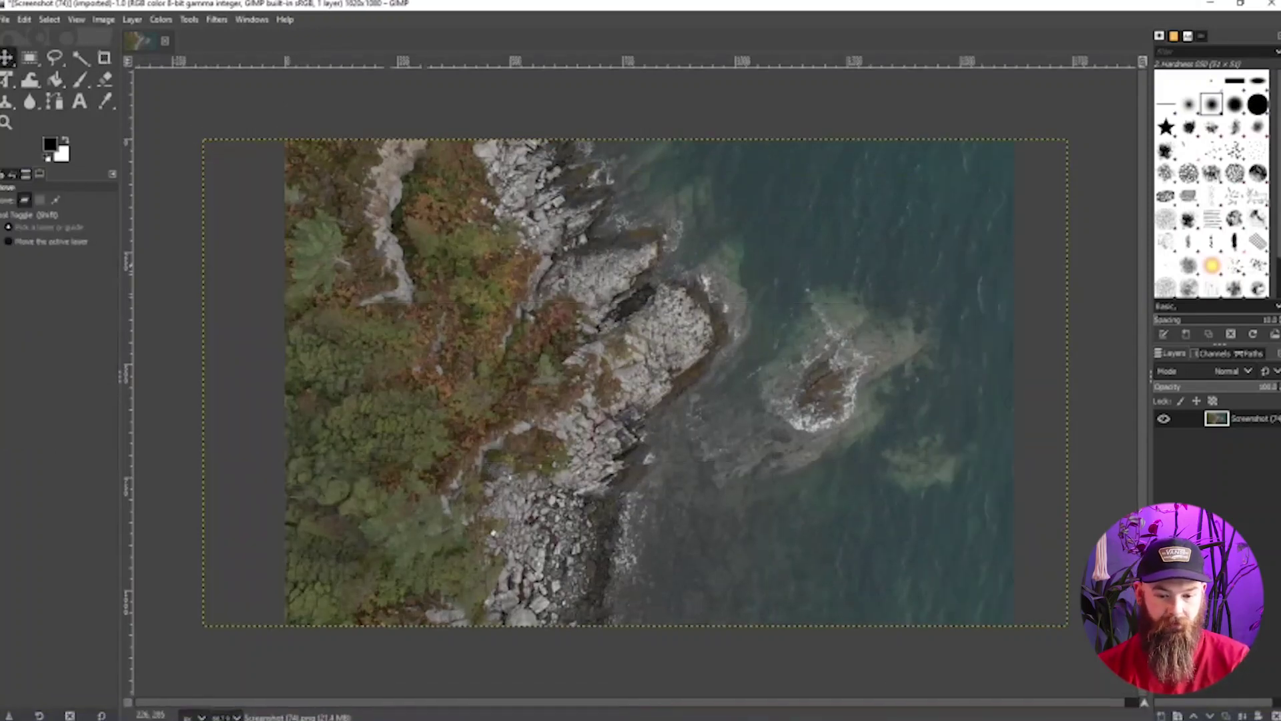
drag(613, 325, 697, 334)
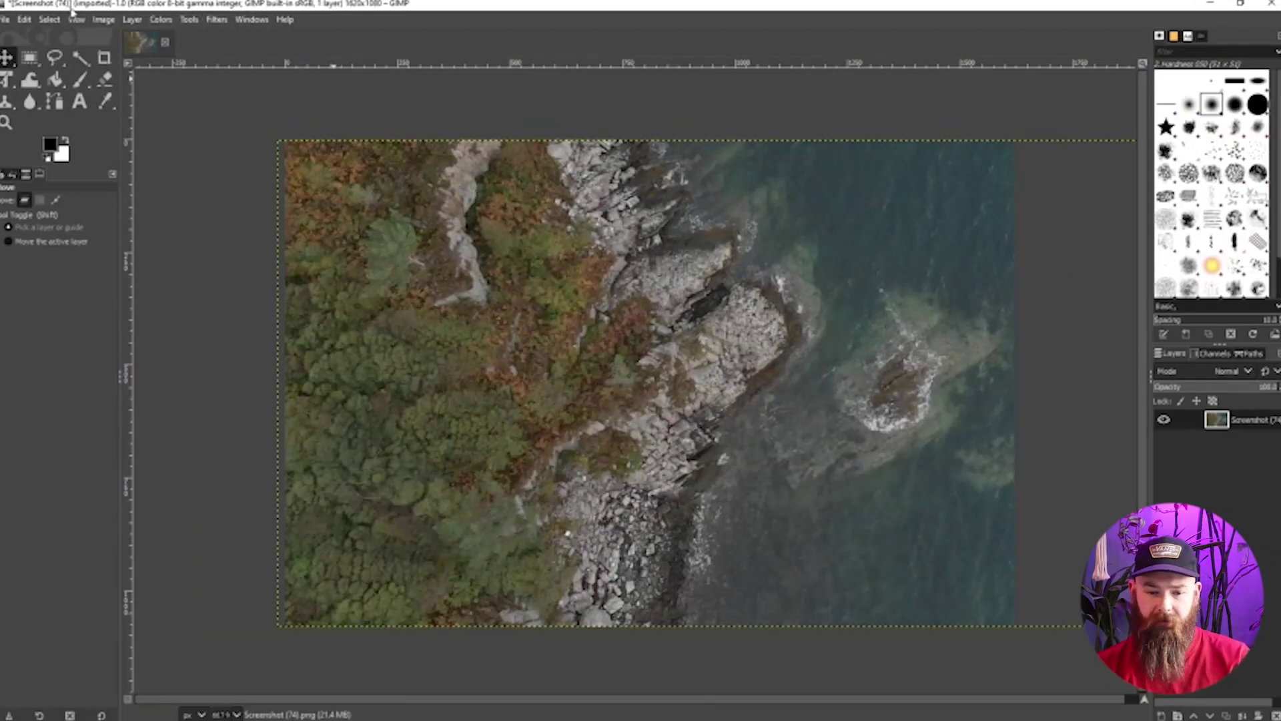
click(159, 22)
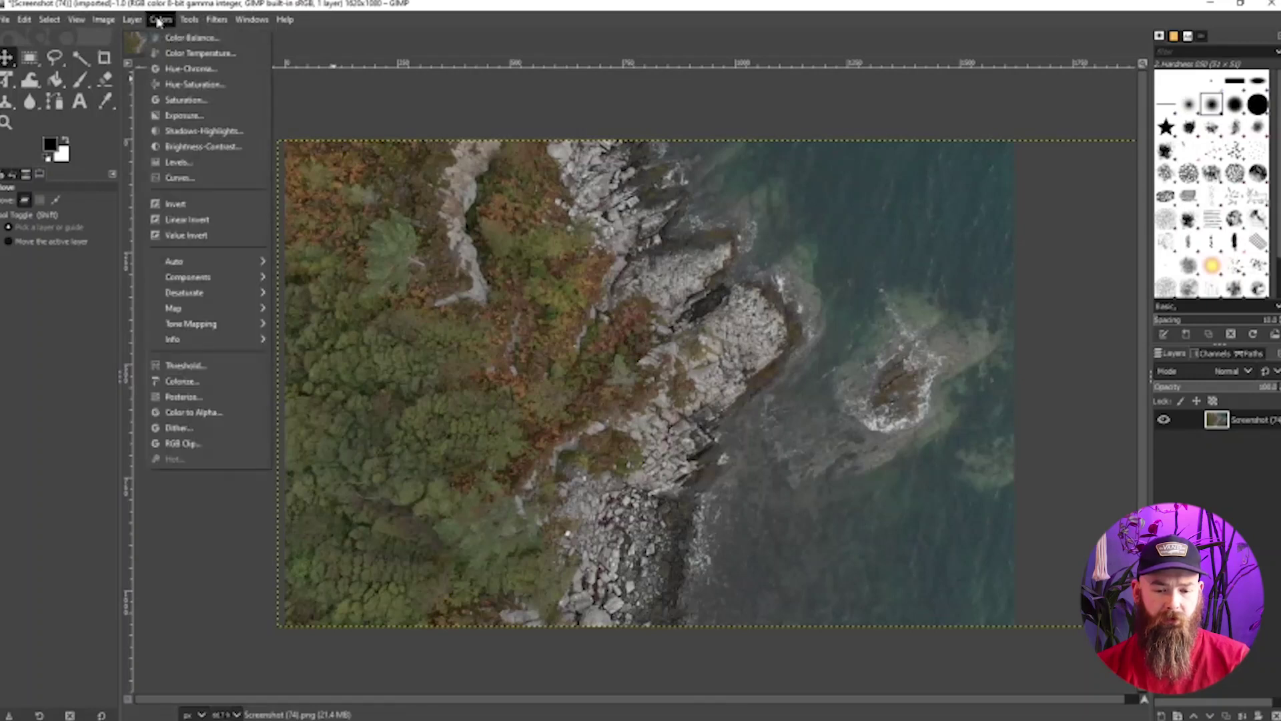
click(188, 38)
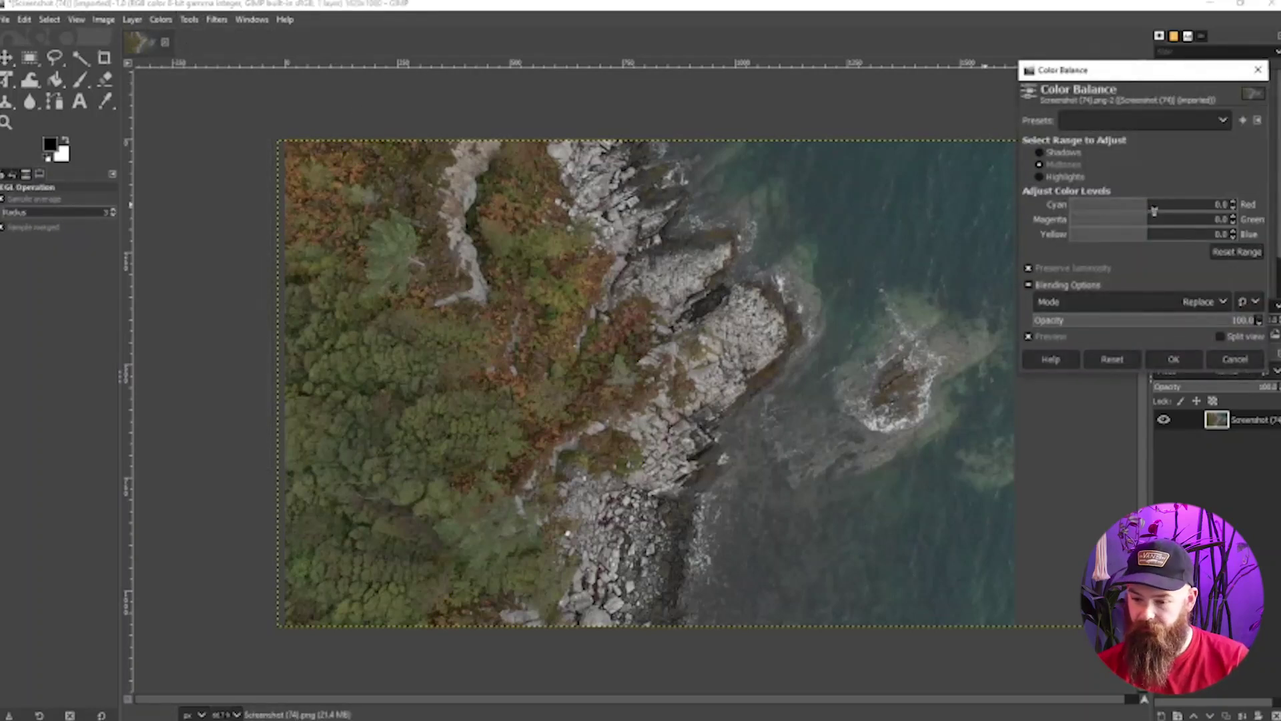
mouse_move(1146, 201)
mouse_down()
mouse_move(1131, 202)
mouse_move(1142, 201)
mouse_up()
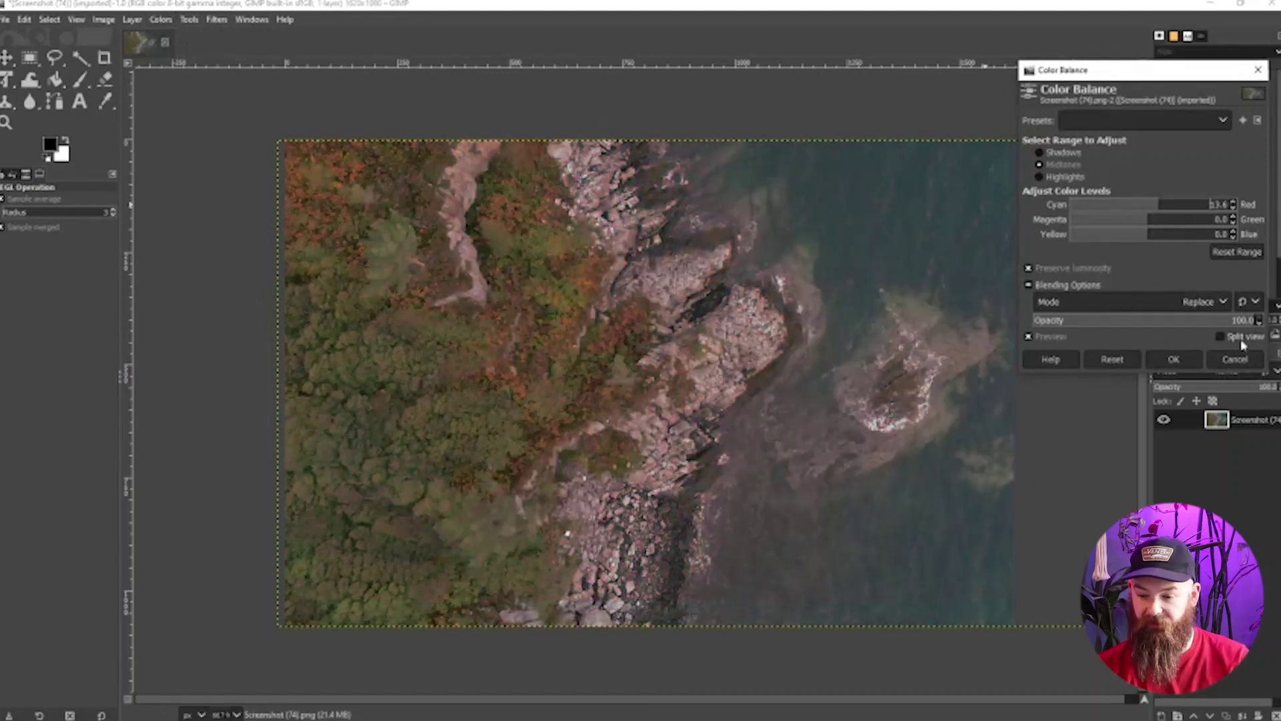
click(1251, 361)
click(160, 19)
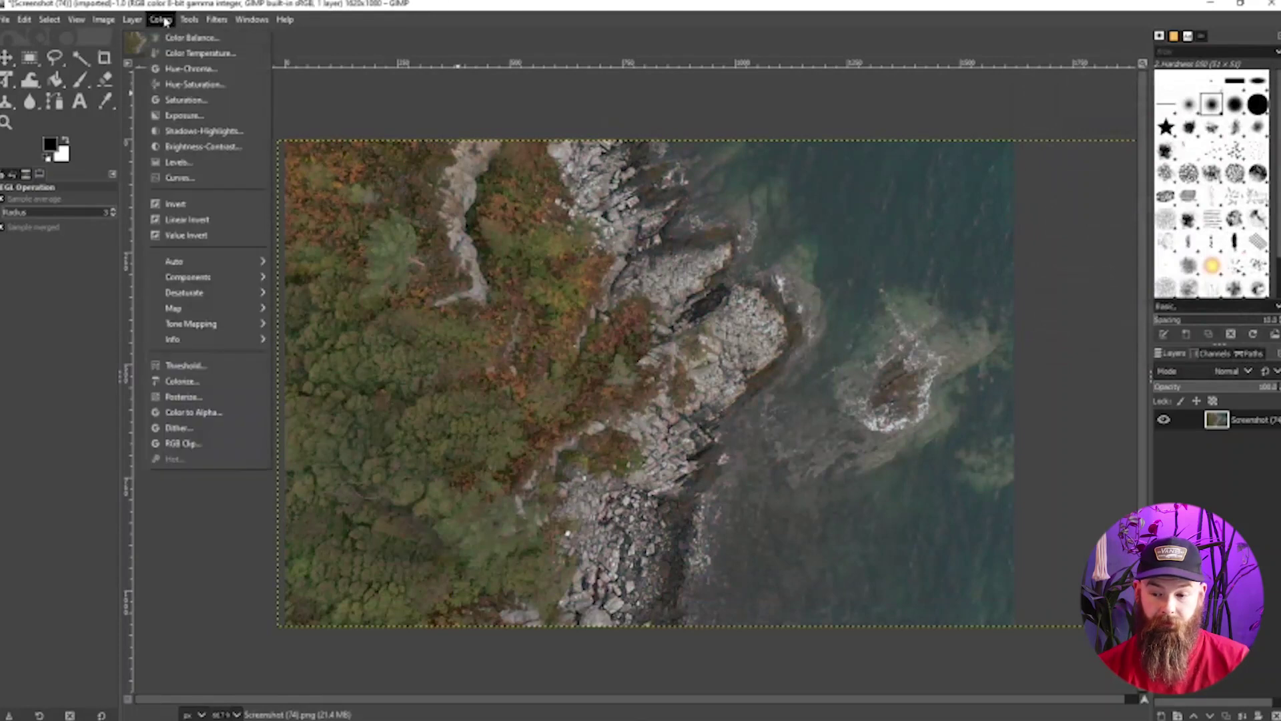
mouse_move(189, 19)
click(193, 52)
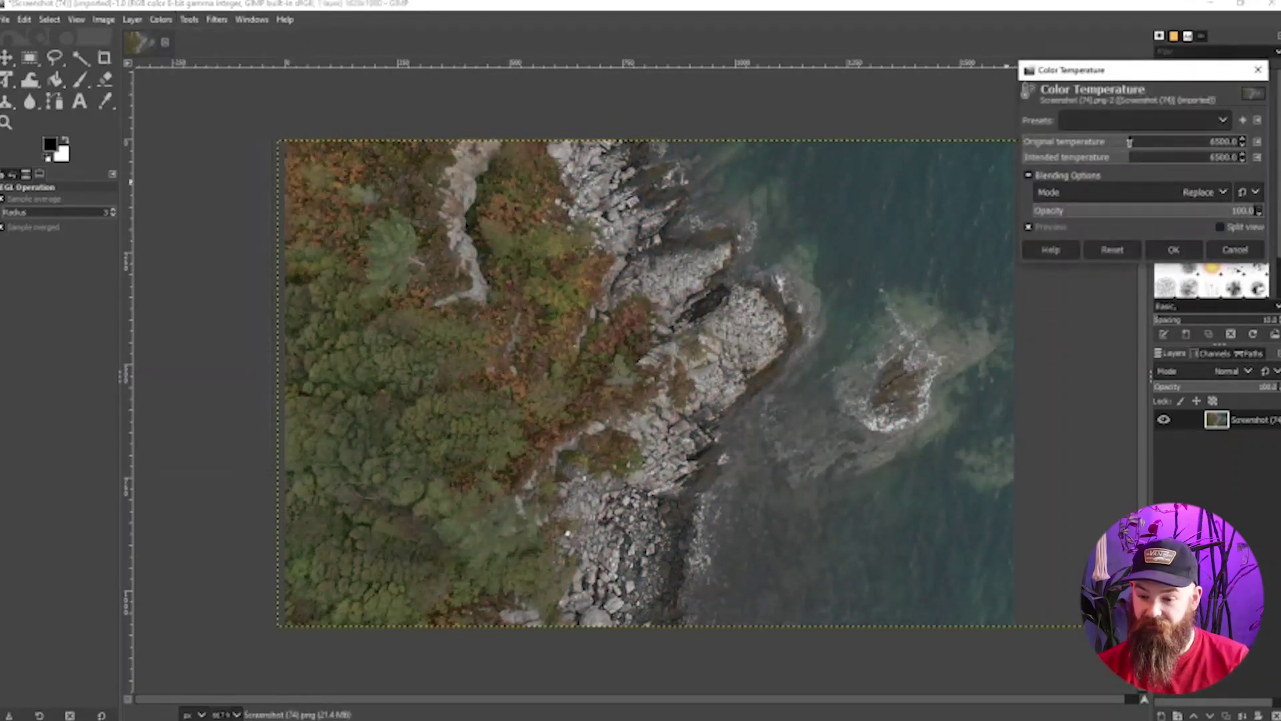
mouse_move(1129, 142)
mouse_down()
mouse_move(1088, 142)
mouse_move(1173, 143)
mouse_move(1137, 145)
mouse_up()
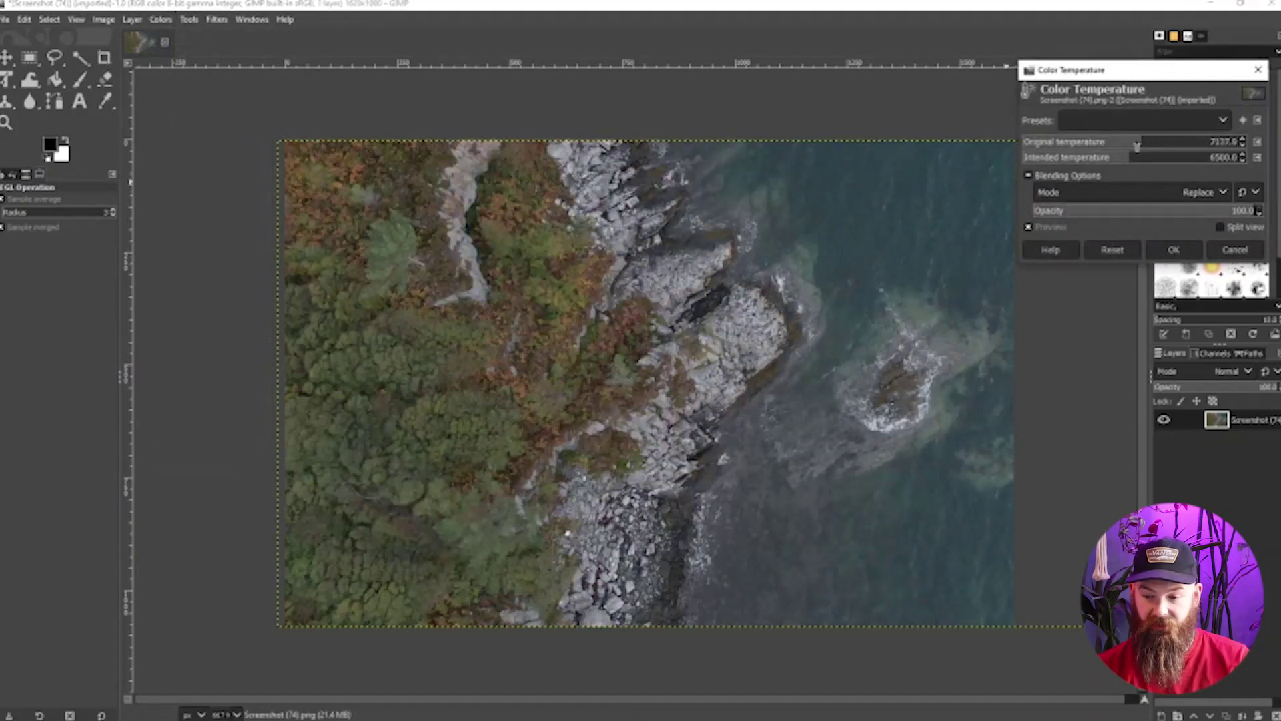
click(1218, 248)
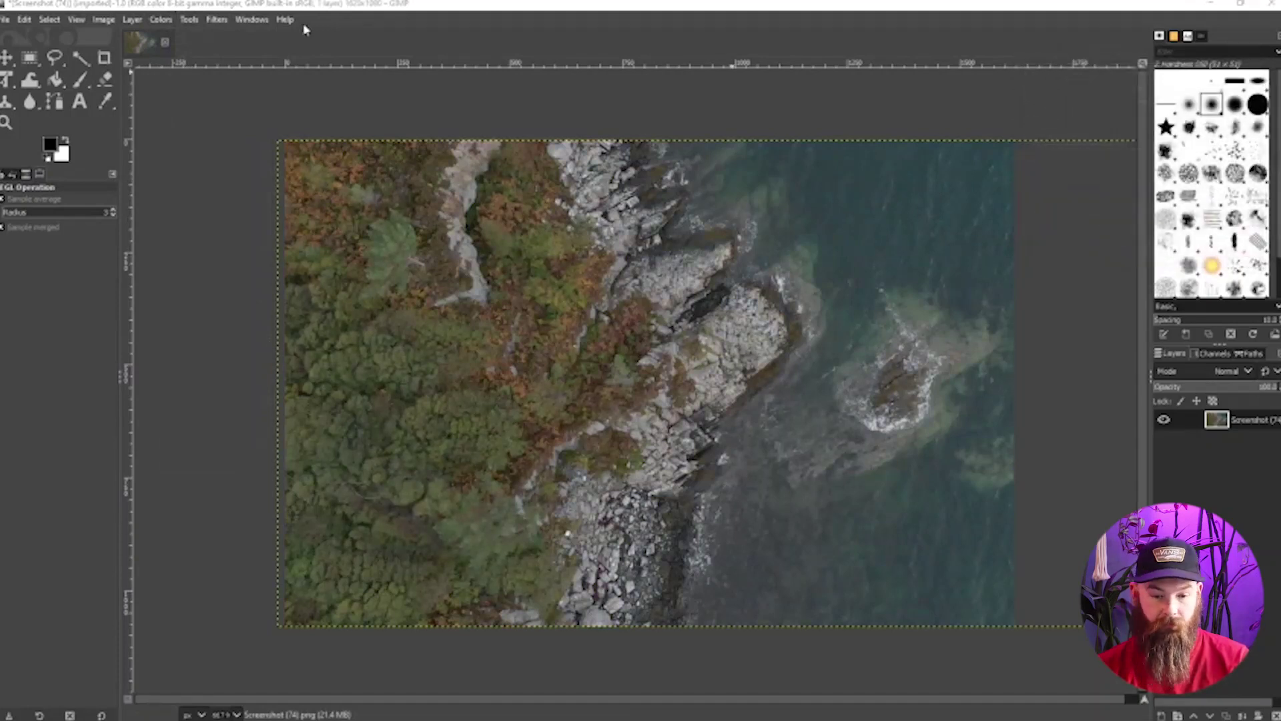
Raise the saturation of all colours to about 10.4 with a Hue-Saturation adjustment.
click(161, 20)
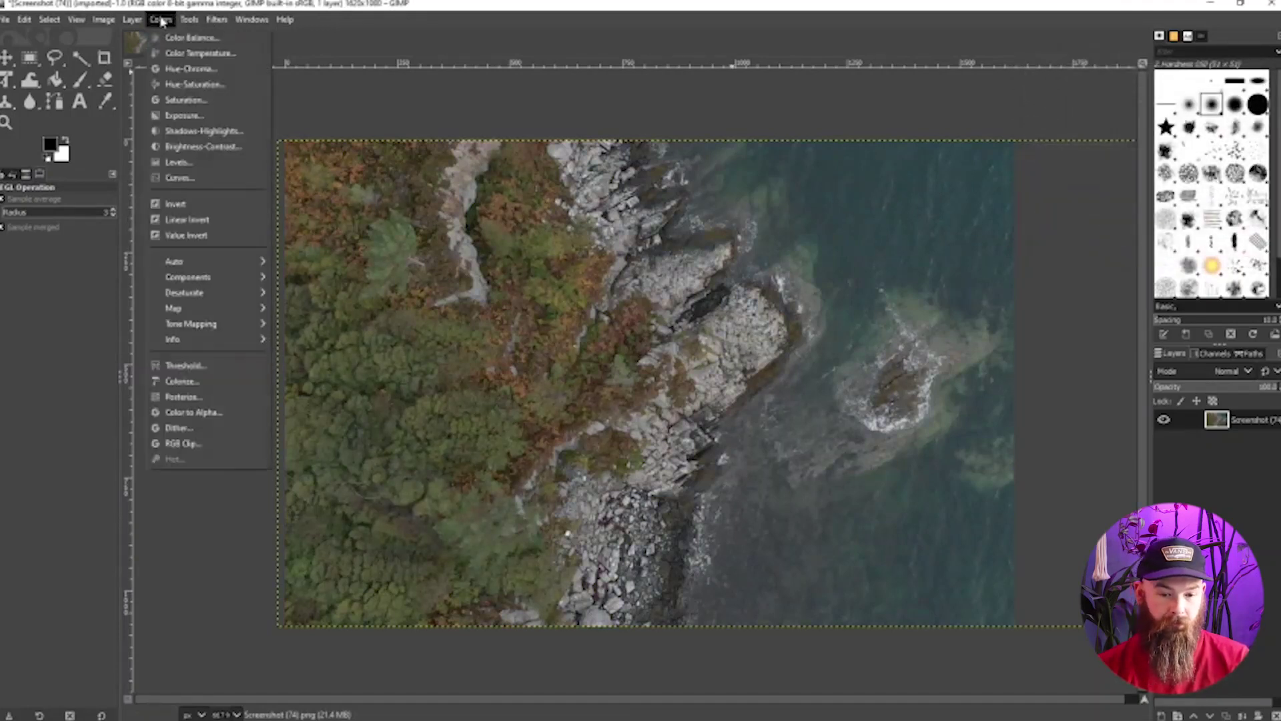
click(193, 85)
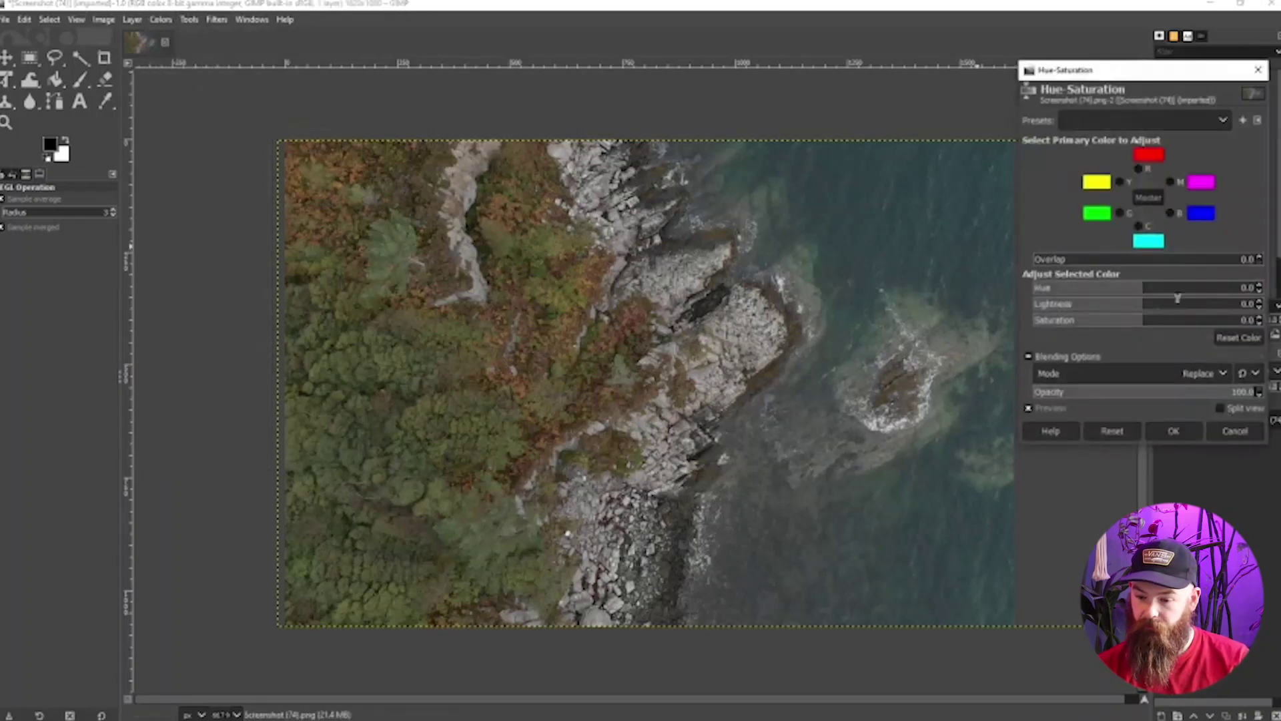
drag(1148, 324, 1155, 324)
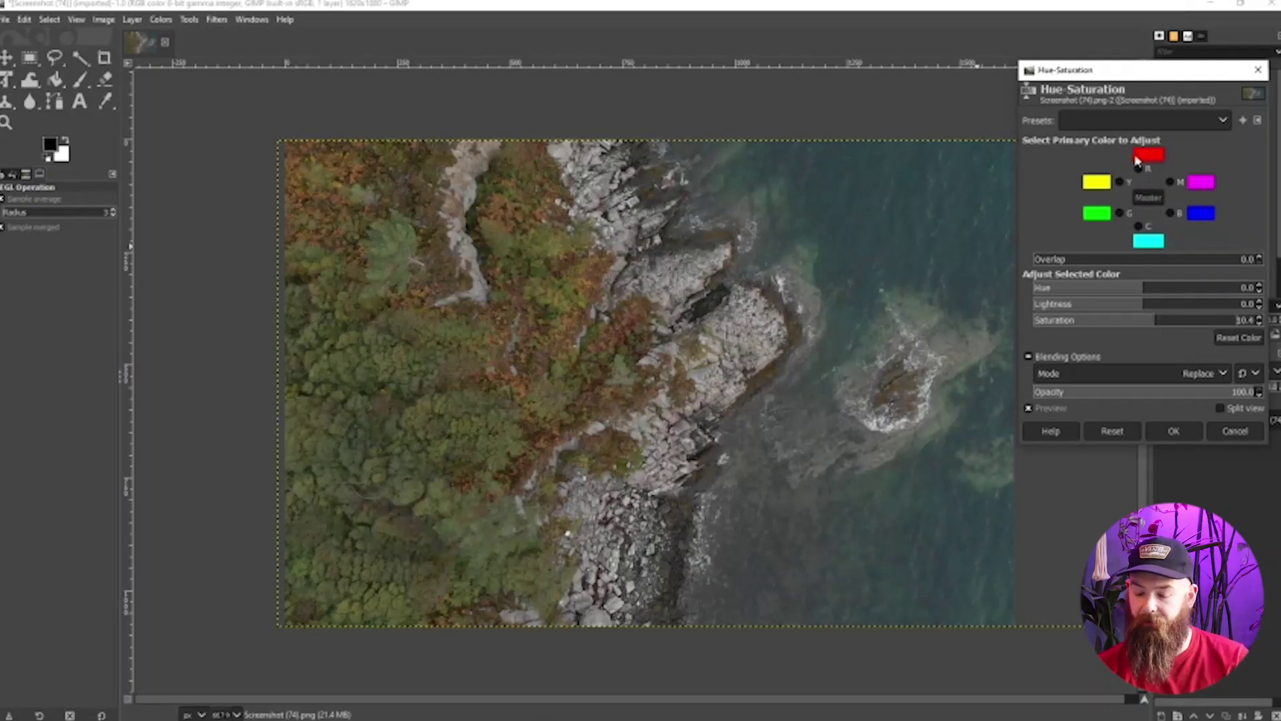
Set the cyan saturation to about 29.3 and keep the cyan hue at 0.
click(1139, 227)
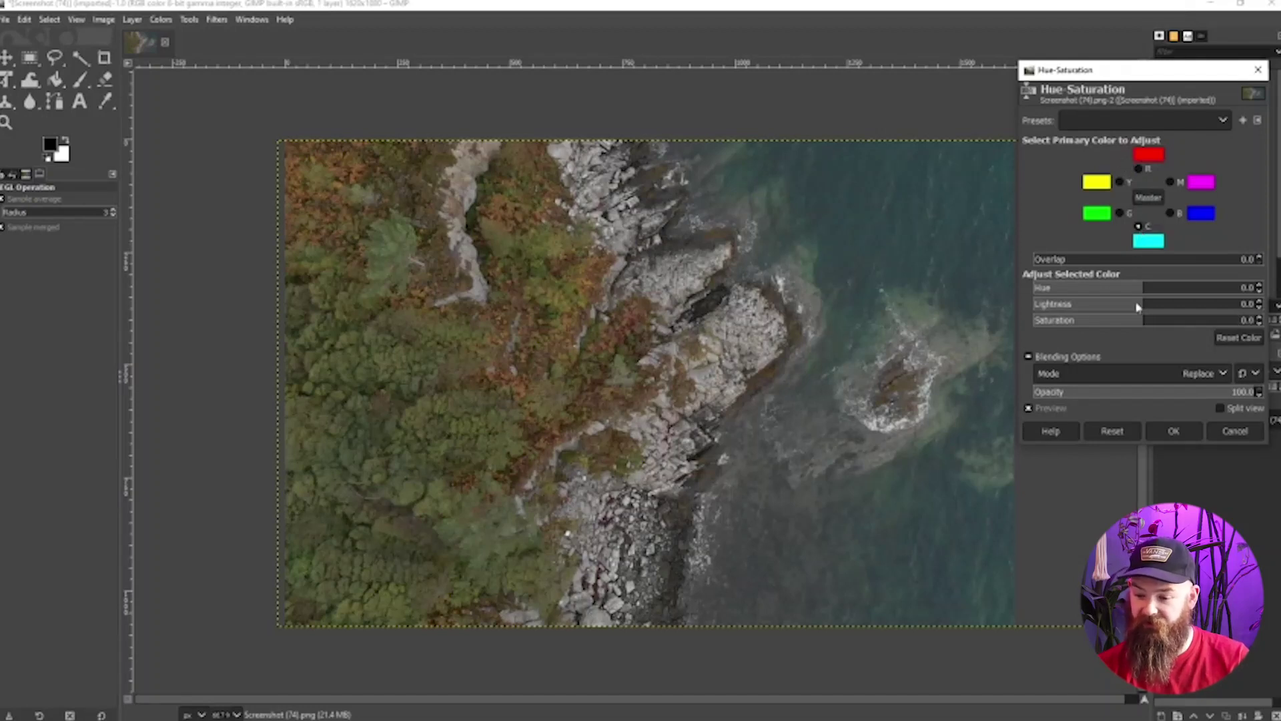
mouse_move(1145, 322)
mouse_down()
mouse_move(1228, 326)
mouse_move(1075, 322)
mouse_move(1178, 320)
mouse_move(1201, 304)
mouse_move(1119, 304)
mouse_move(1151, 302)
mouse_up()
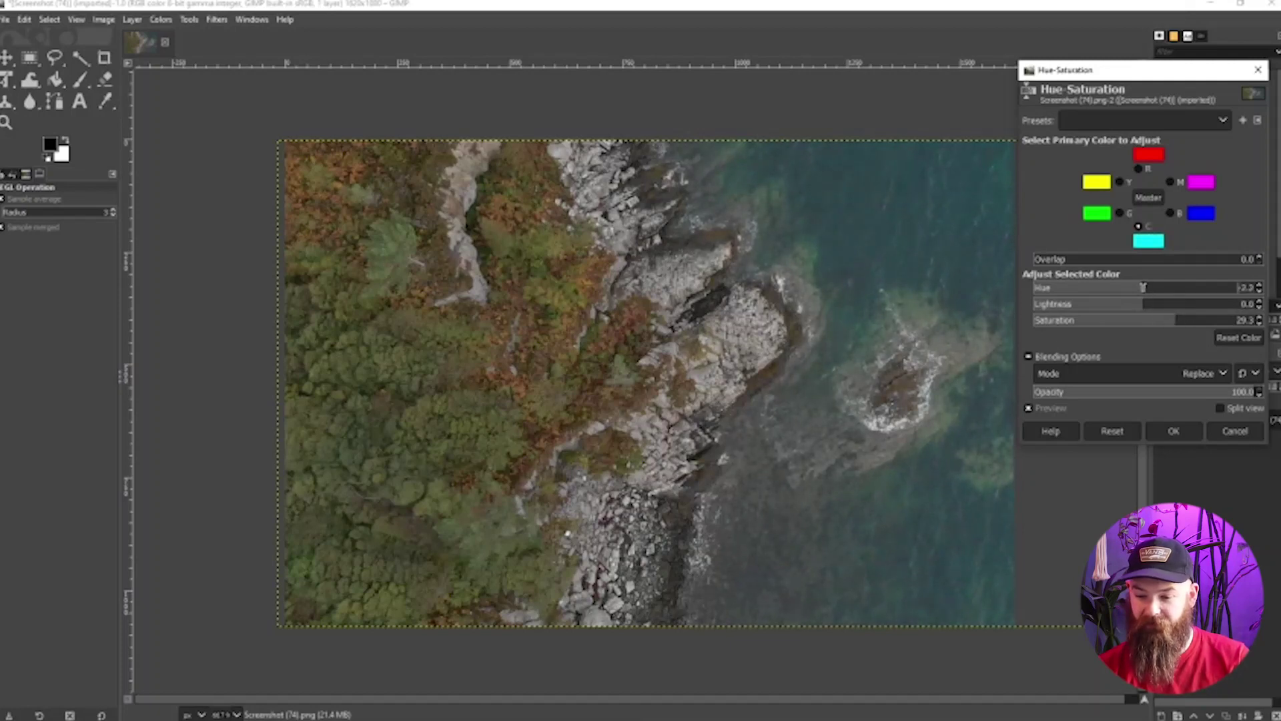
drag(1143, 287, 1261, 287)
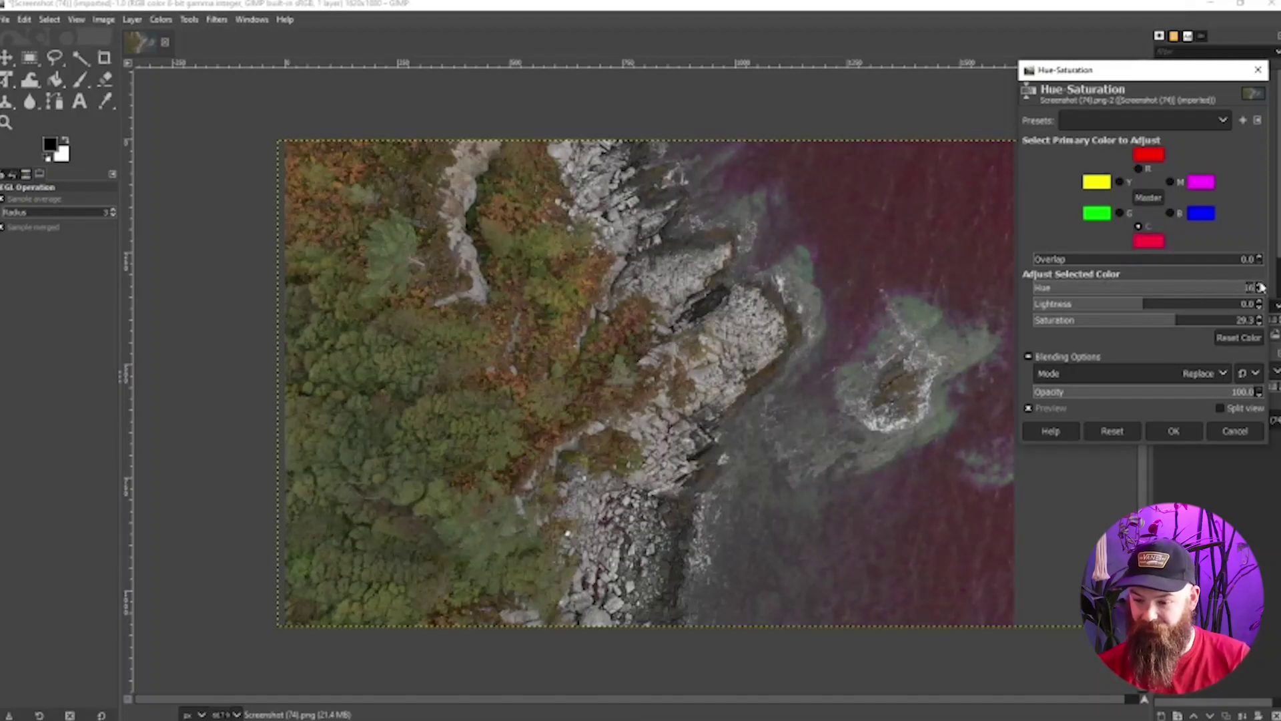
click(1261, 287)
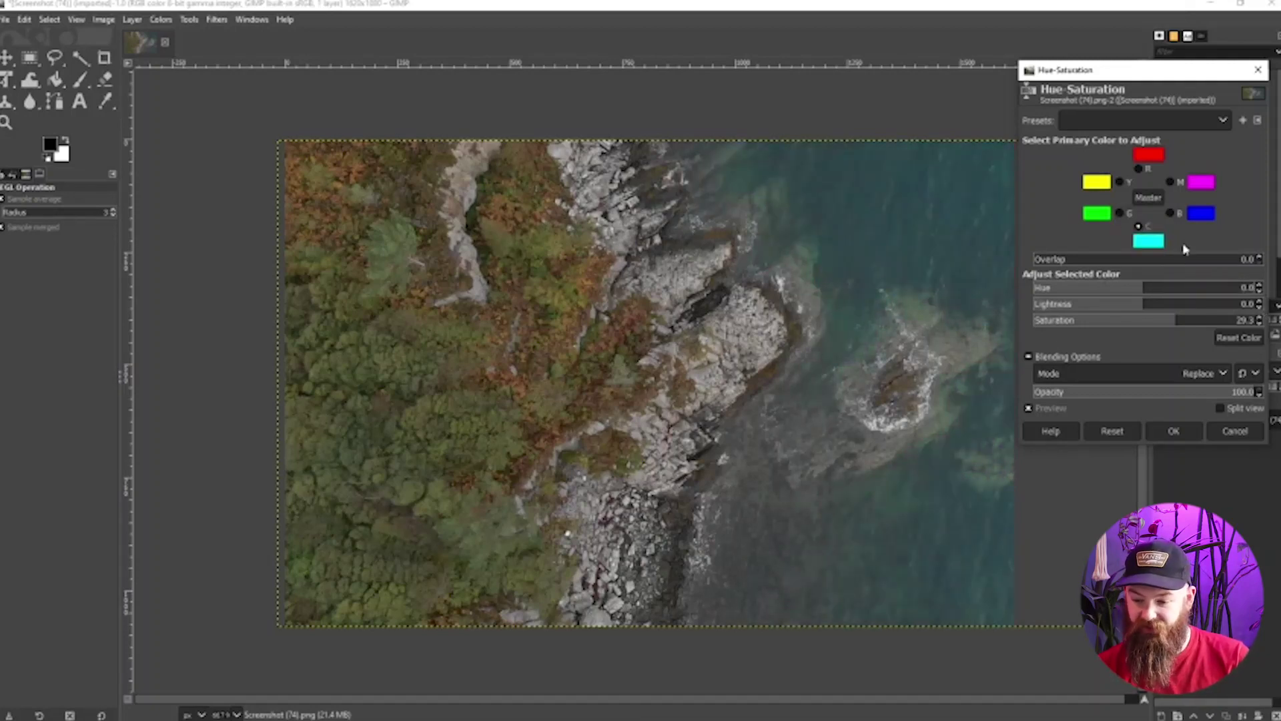
Raise the green saturation, set the yellow saturation to about 26.2, and apply the Hue-Saturation adjustment.
click(1120, 213)
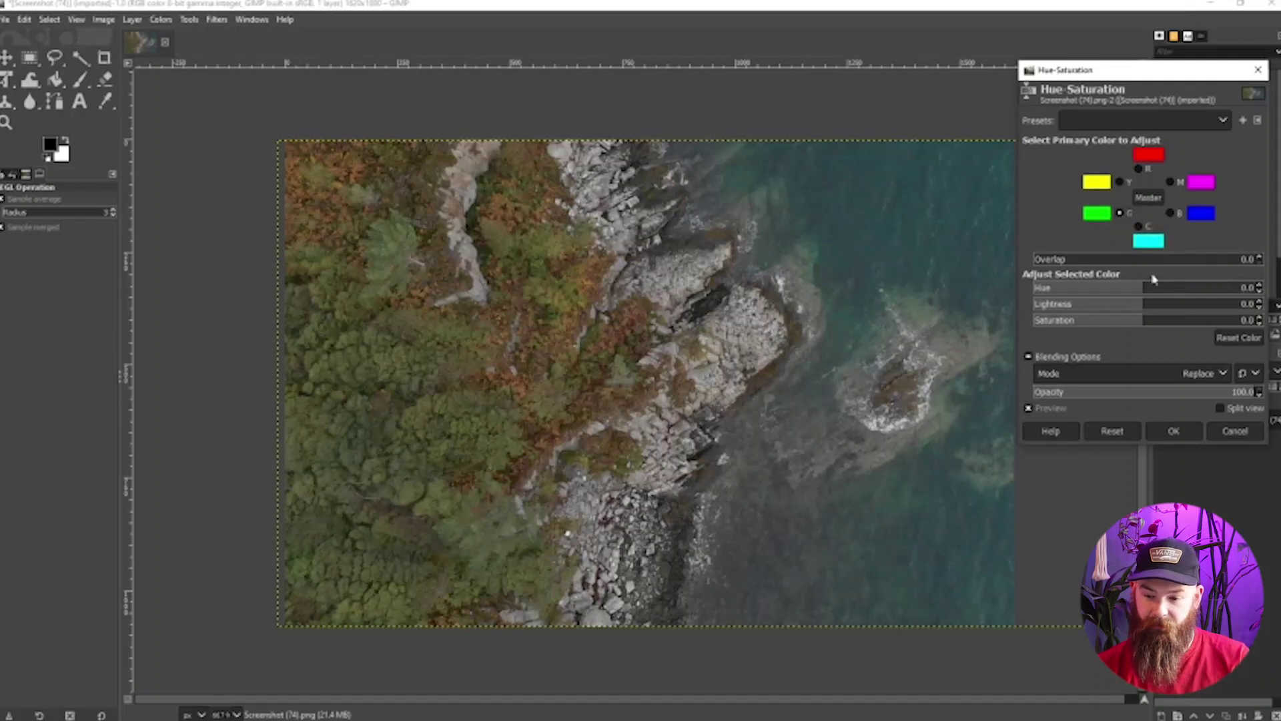
mouse_move(1153, 326)
mouse_down()
mouse_move(1215, 320)
mouse_move(1041, 314)
mouse_move(1238, 319)
mouse_move(1177, 305)
mouse_move(1225, 320)
mouse_move(1174, 327)
mouse_up()
click(1118, 182)
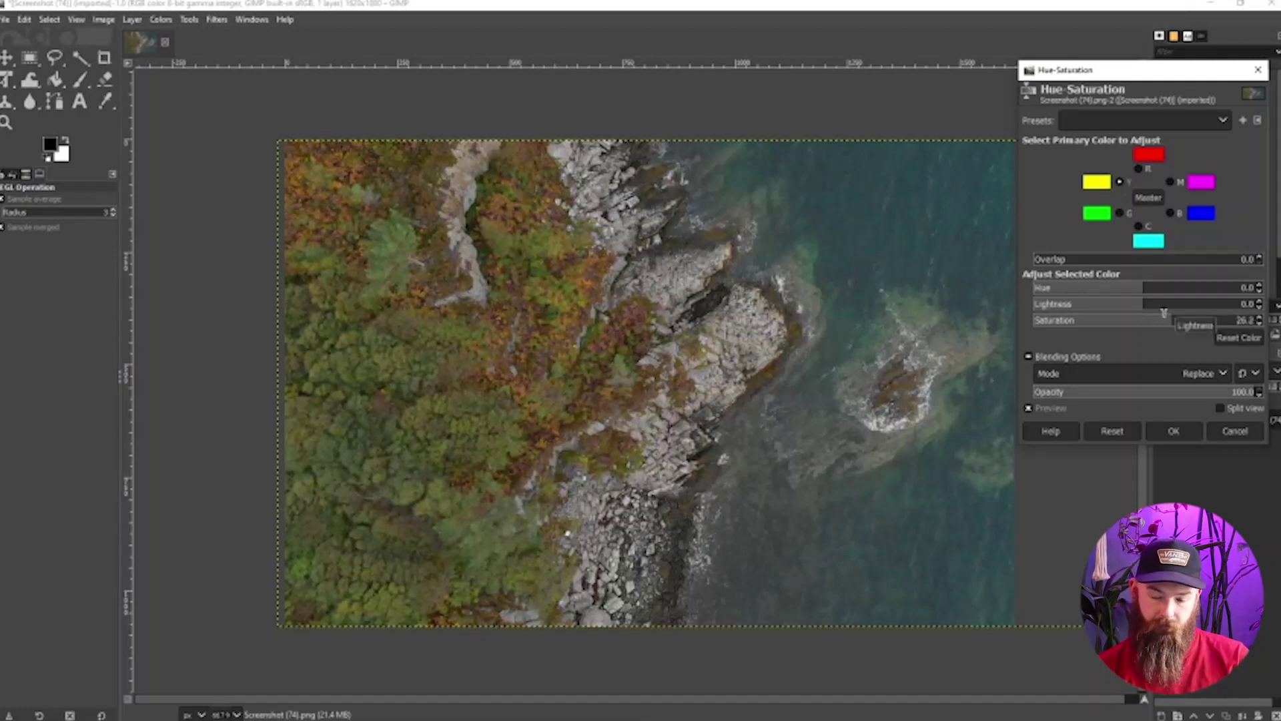
click(1174, 433)
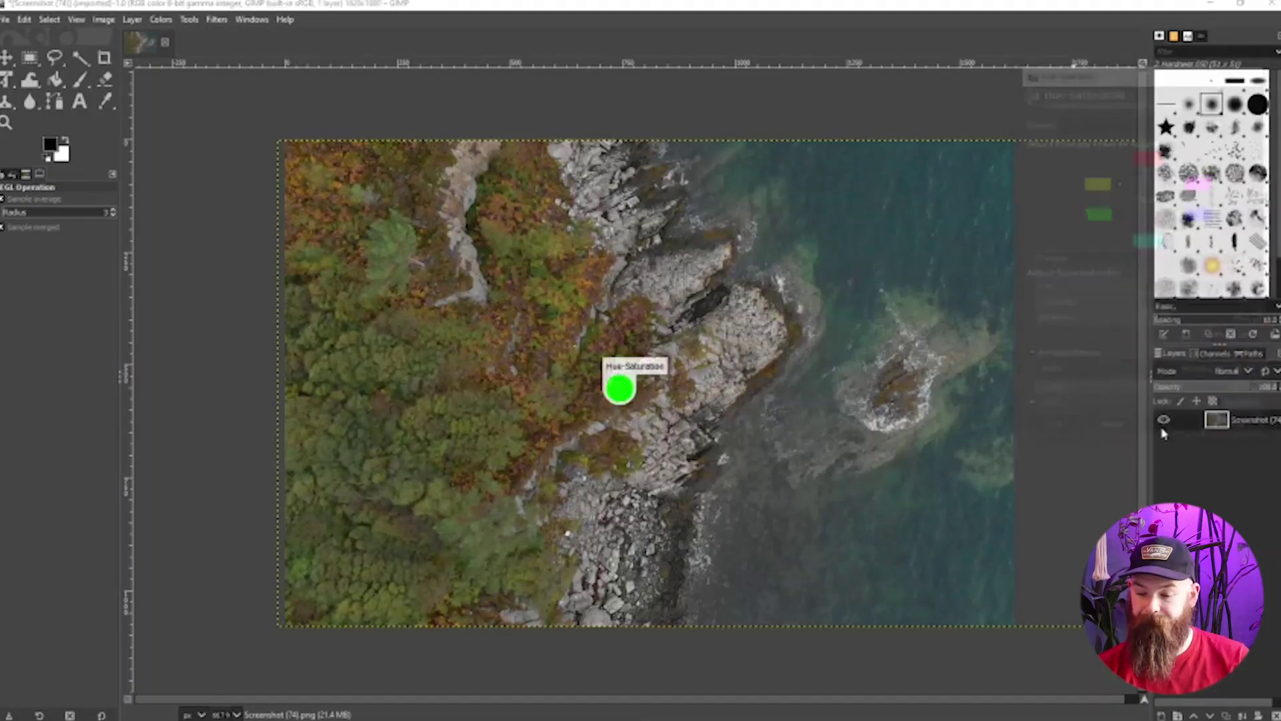
Apply a Saturation adjustment to the photo with a scale of about 1.116.
click(160, 19)
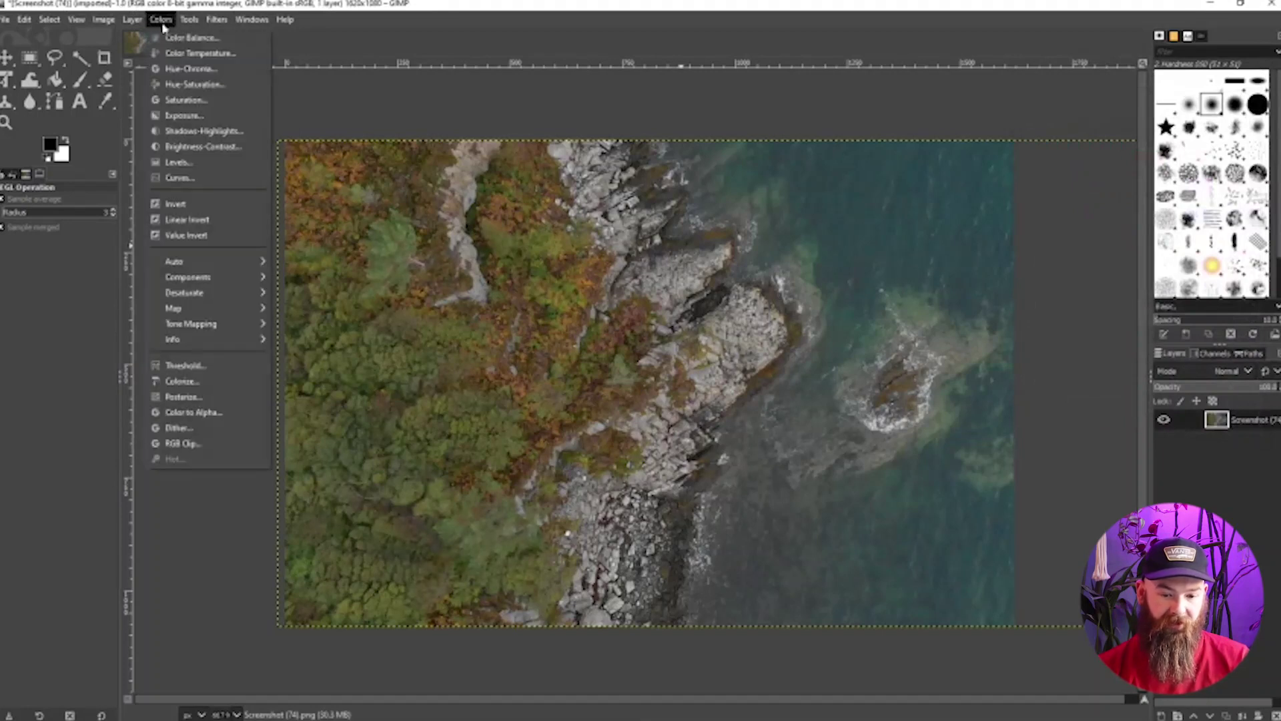
click(185, 100)
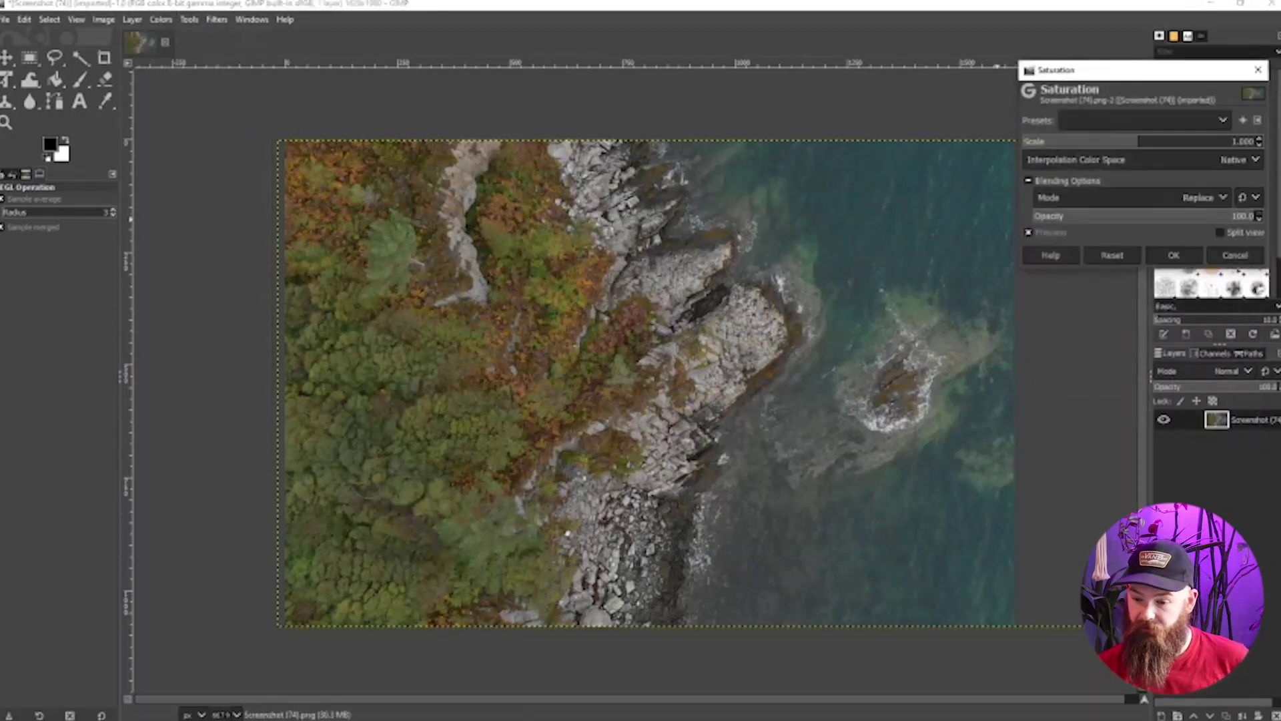
mouse_move(1142, 142)
mouse_down()
mouse_move(1234, 143)
mouse_move(990, 132)
mouse_move(1254, 142)
mouse_move(1190, 159)
mouse_move(1152, 150)
mouse_up()
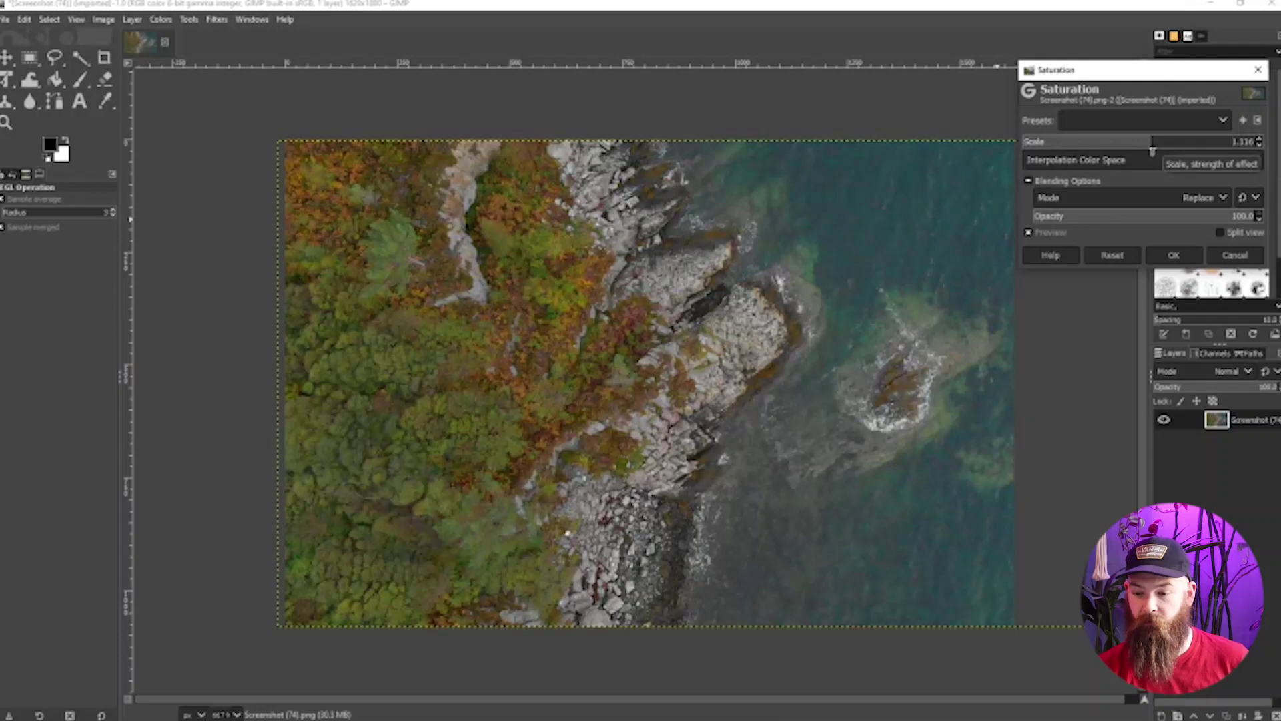
click(1174, 256)
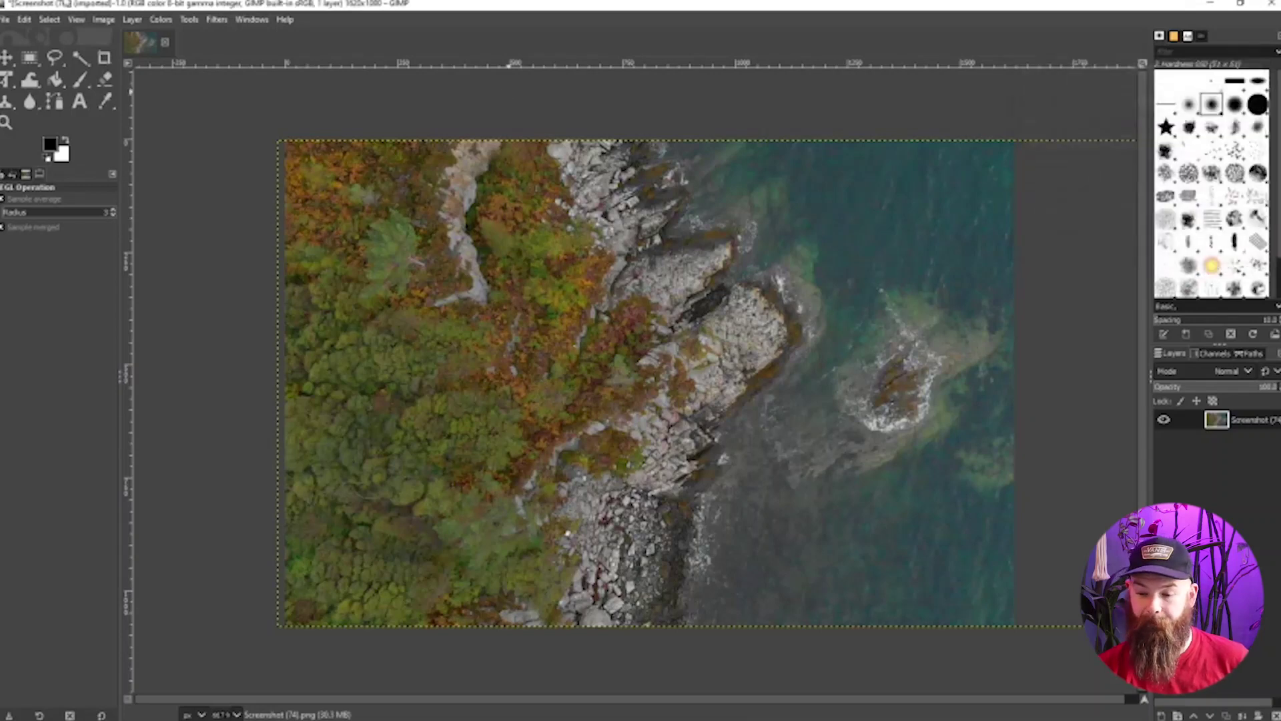
Apply a Shadows-Highlights adjustment with shadows at about -13.41 and highlights at about -11.50.
click(160, 20)
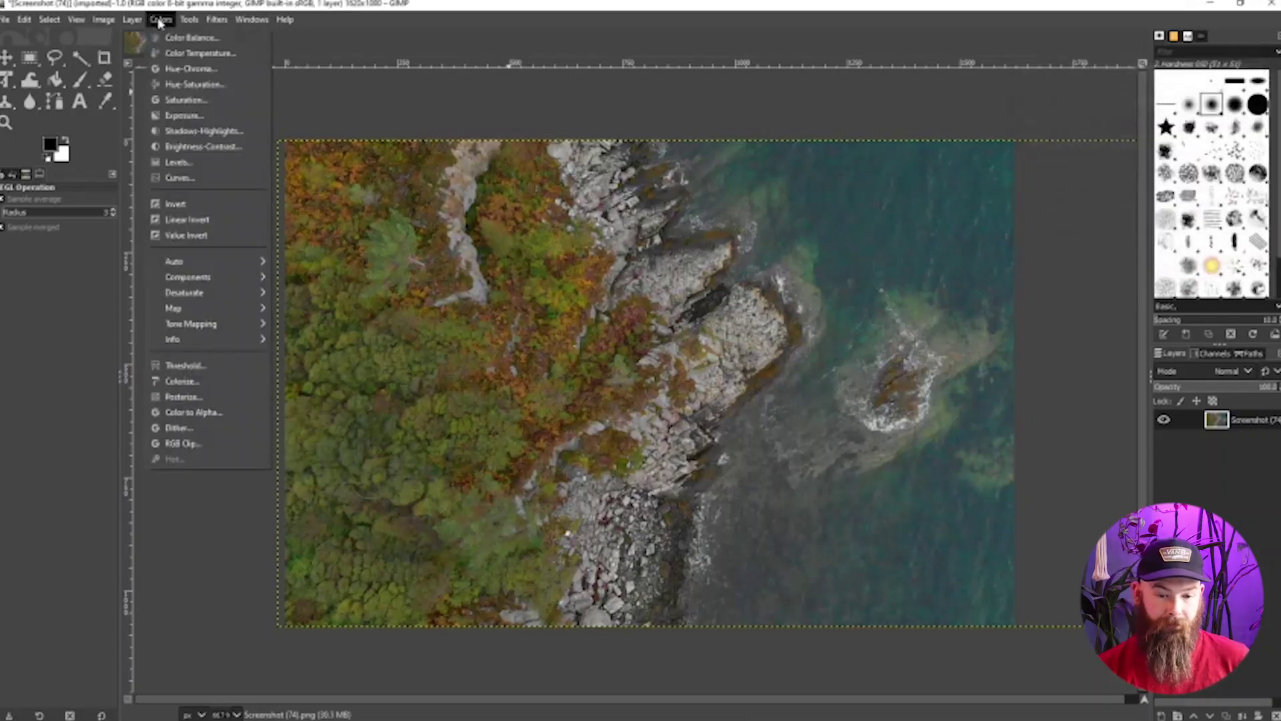
click(204, 131)
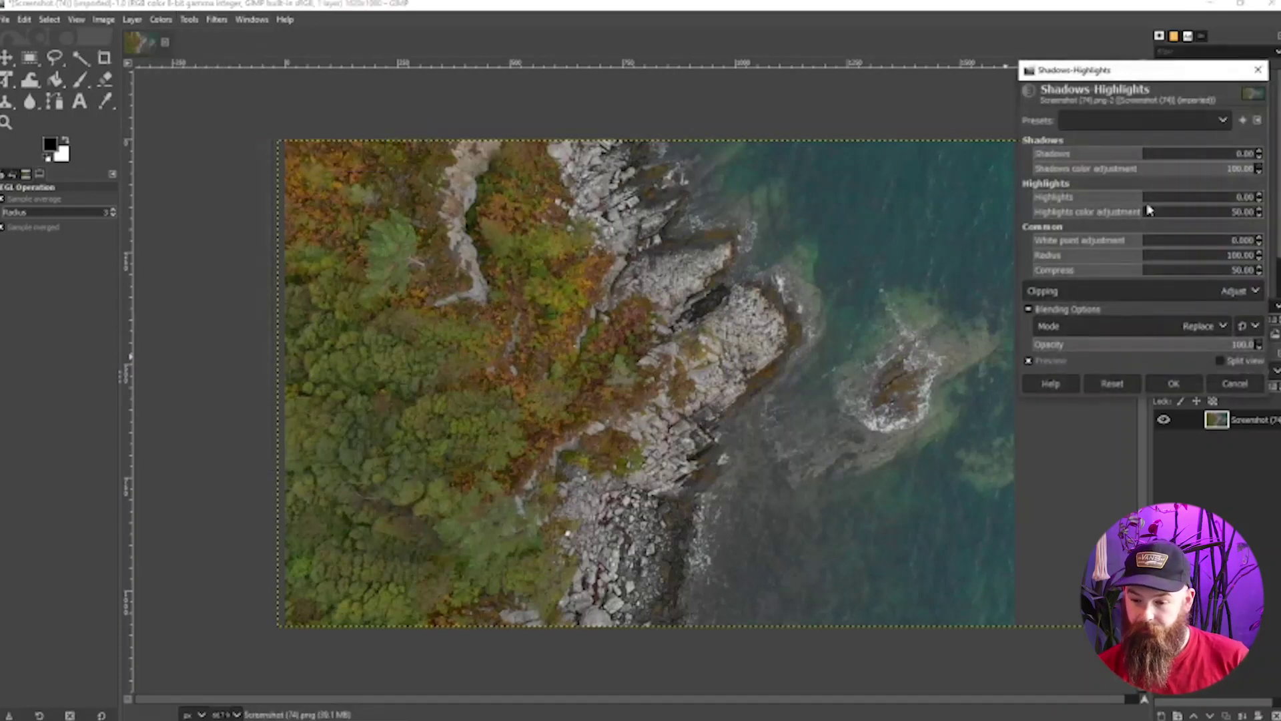
mouse_move(1149, 198)
mouse_down()
mouse_move(1195, 197)
mouse_move(1020, 206)
mouse_move(1129, 198)
mouse_up()
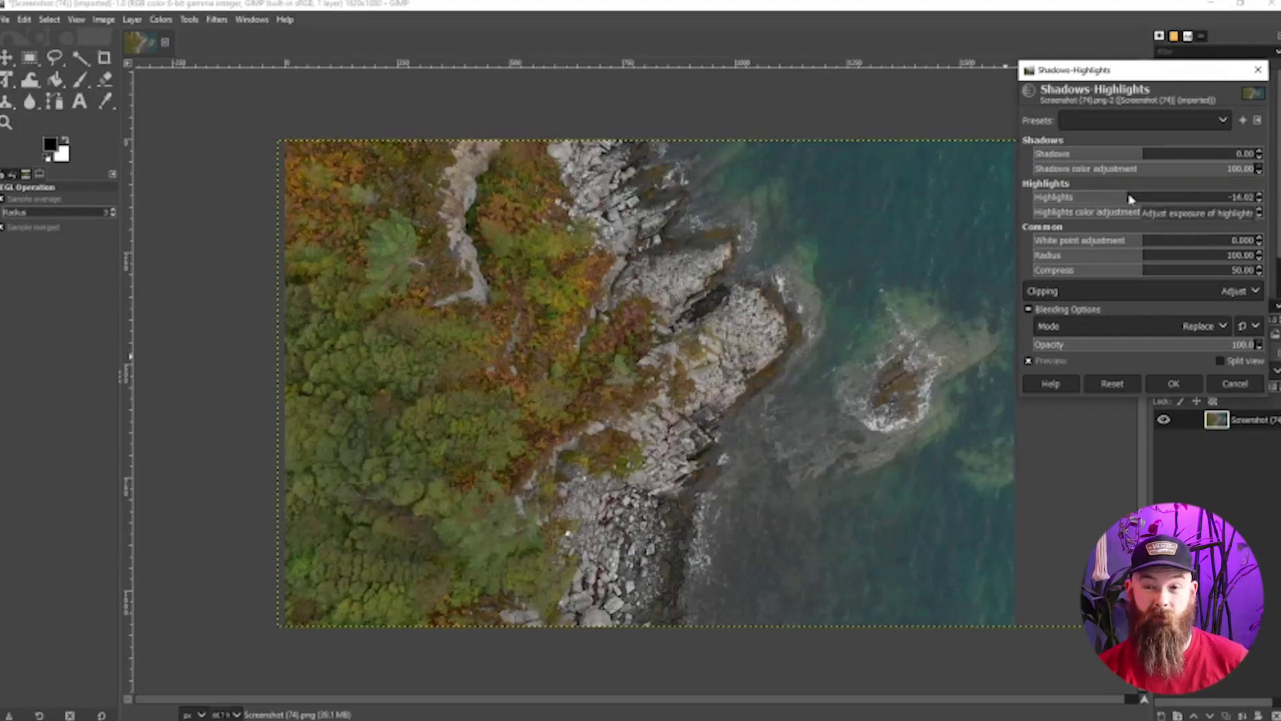
mouse_move(1143, 155)
mouse_down()
mouse_move(1254, 155)
mouse_move(1095, 153)
mouse_move(1129, 155)
mouse_up()
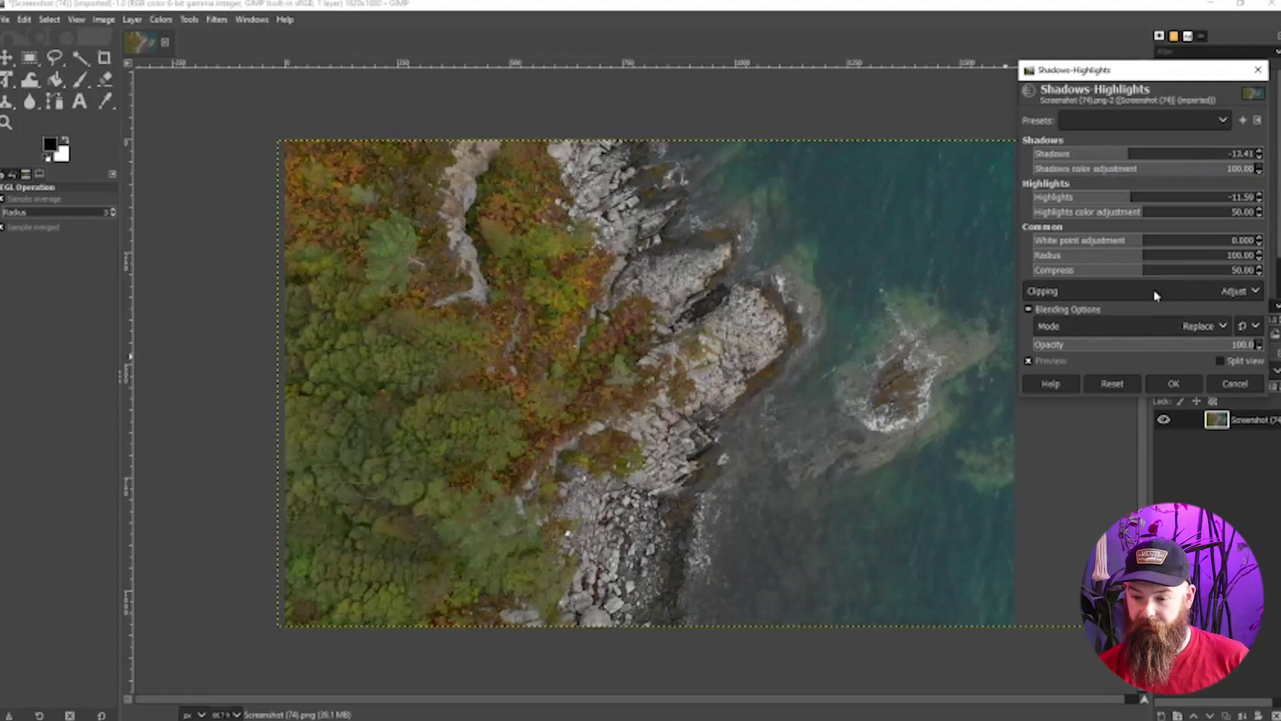
click(1174, 384)
Apply a Brightness-Contrast adjustment to the photo with the contrast at about 9.
click(189, 20)
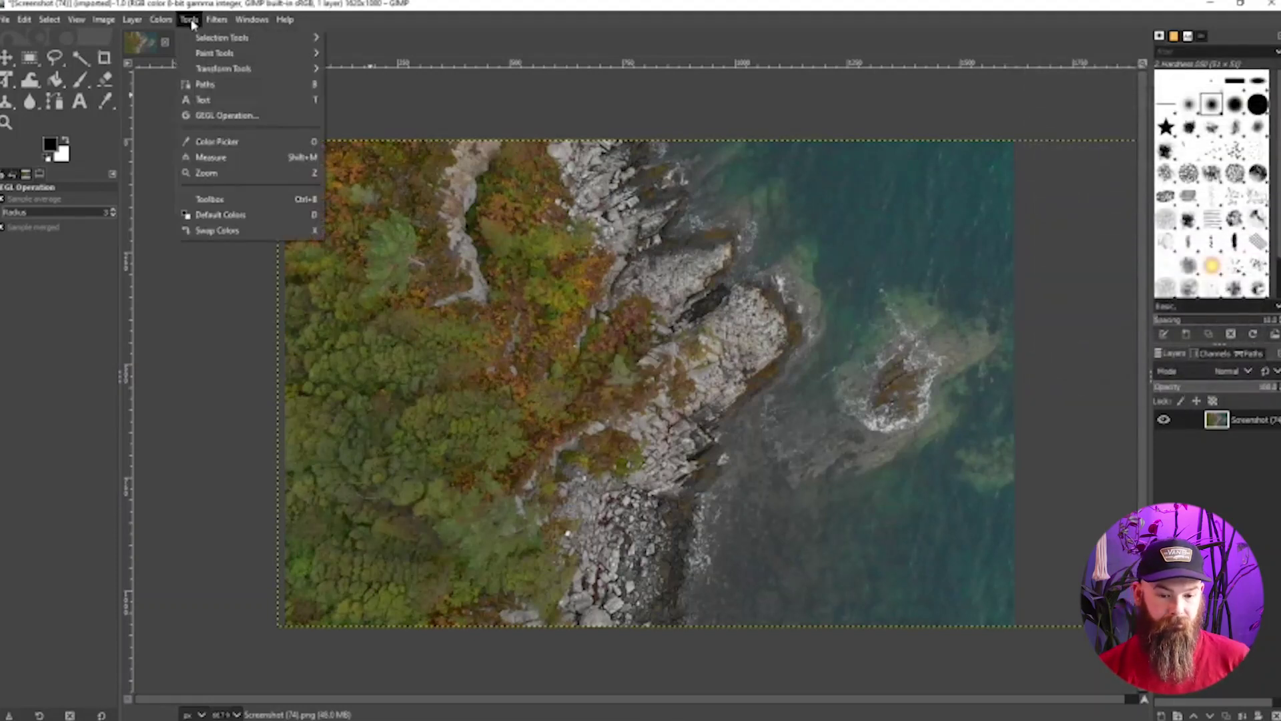
click(161, 19)
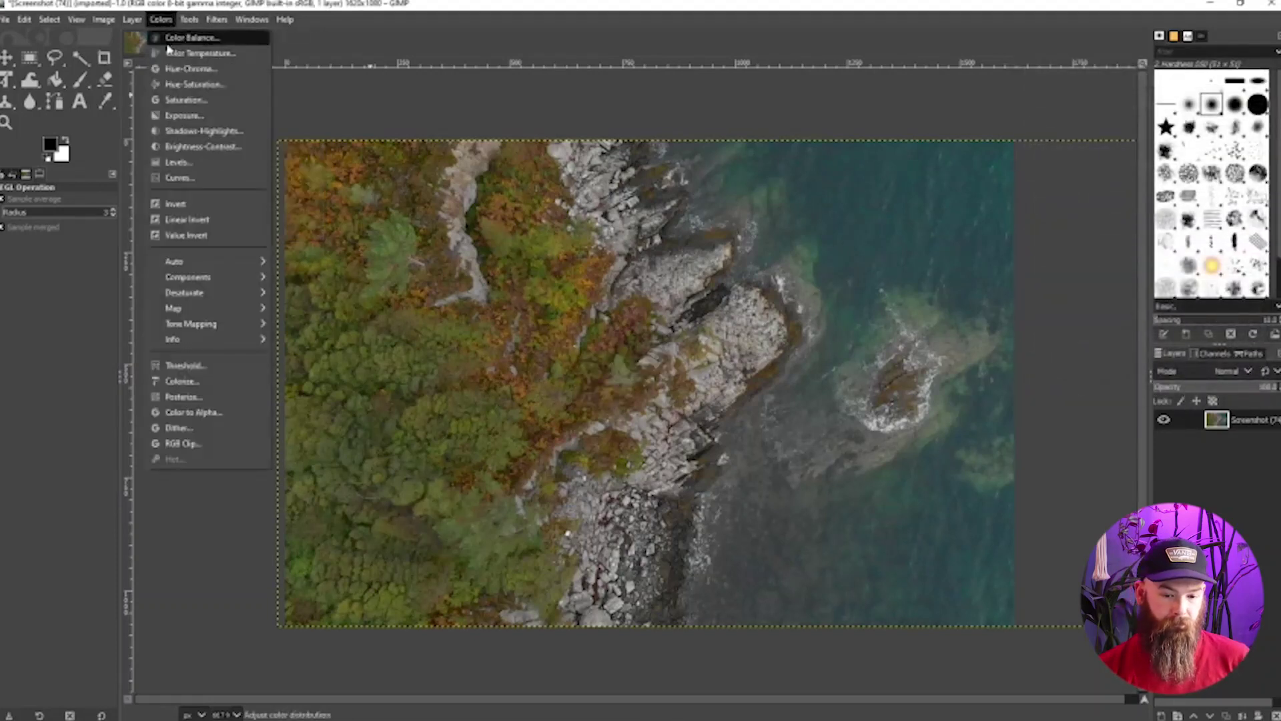
click(207, 147)
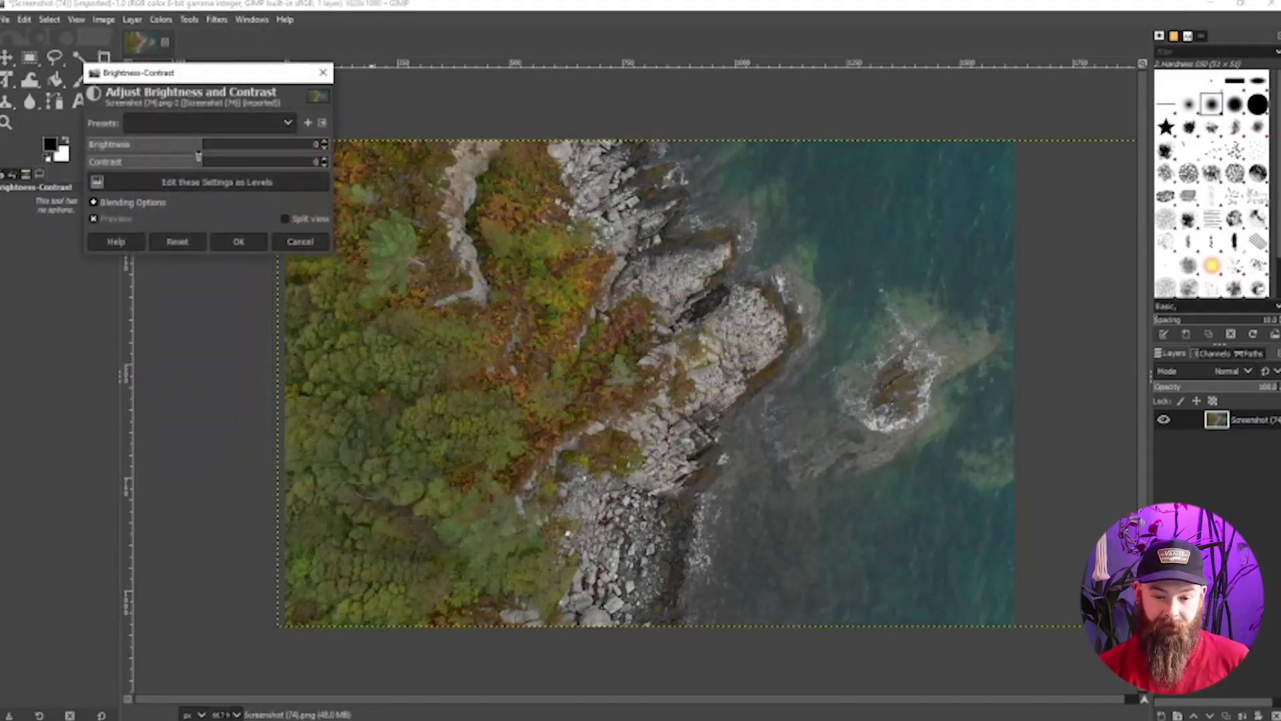
drag(205, 162, 221, 162)
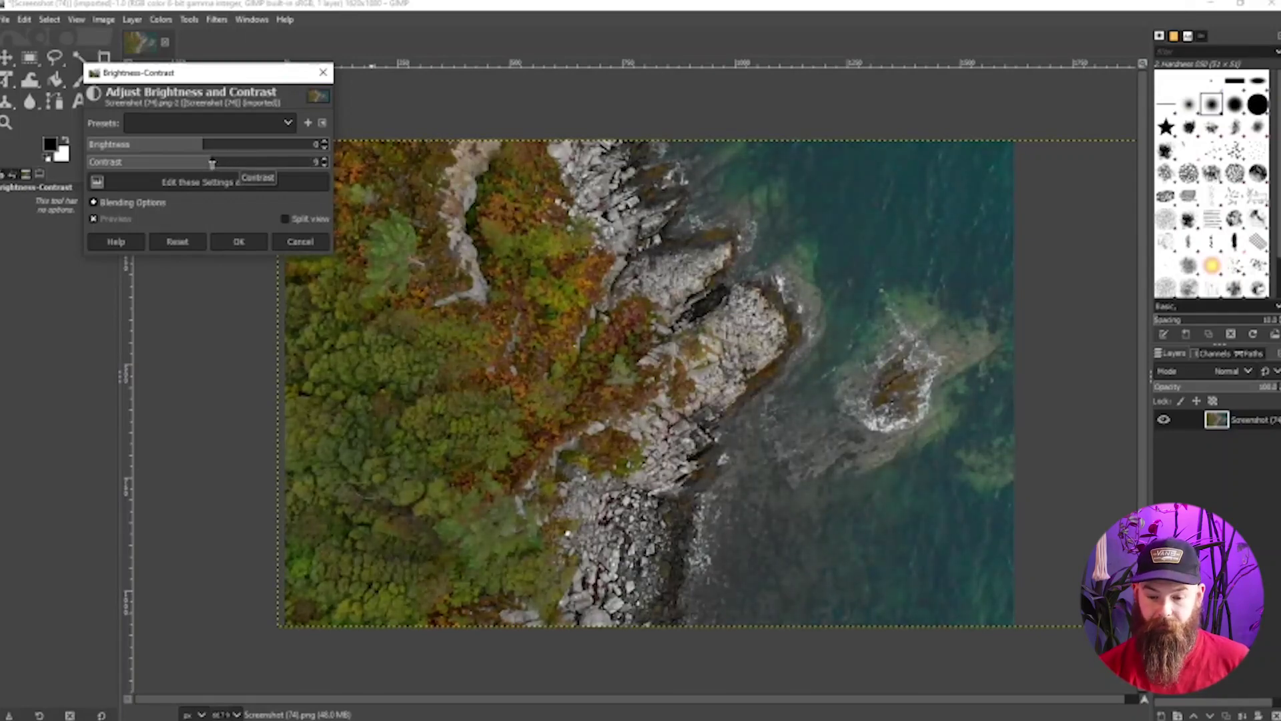
click(239, 245)
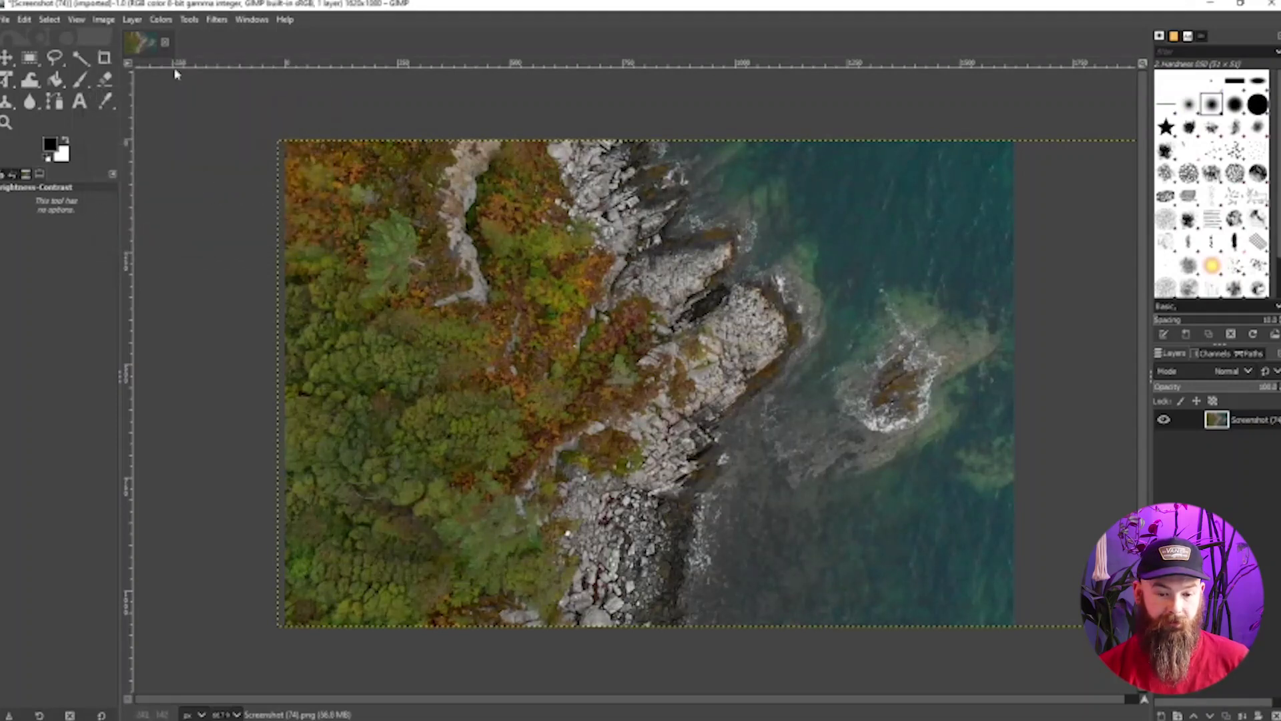
Begin a smooth Curves adjustment on the Value channel, raising the black point's output to 9 and lowering the white point's output to 251.
click(161, 19)
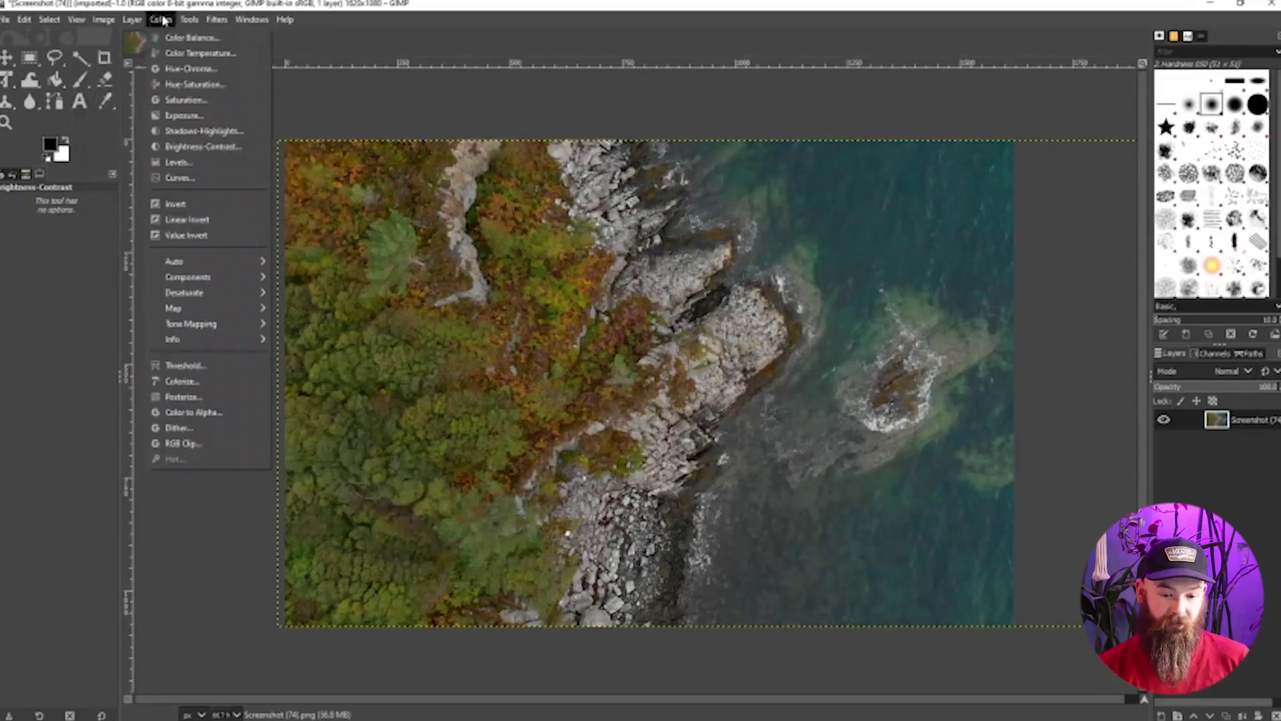
click(201, 177)
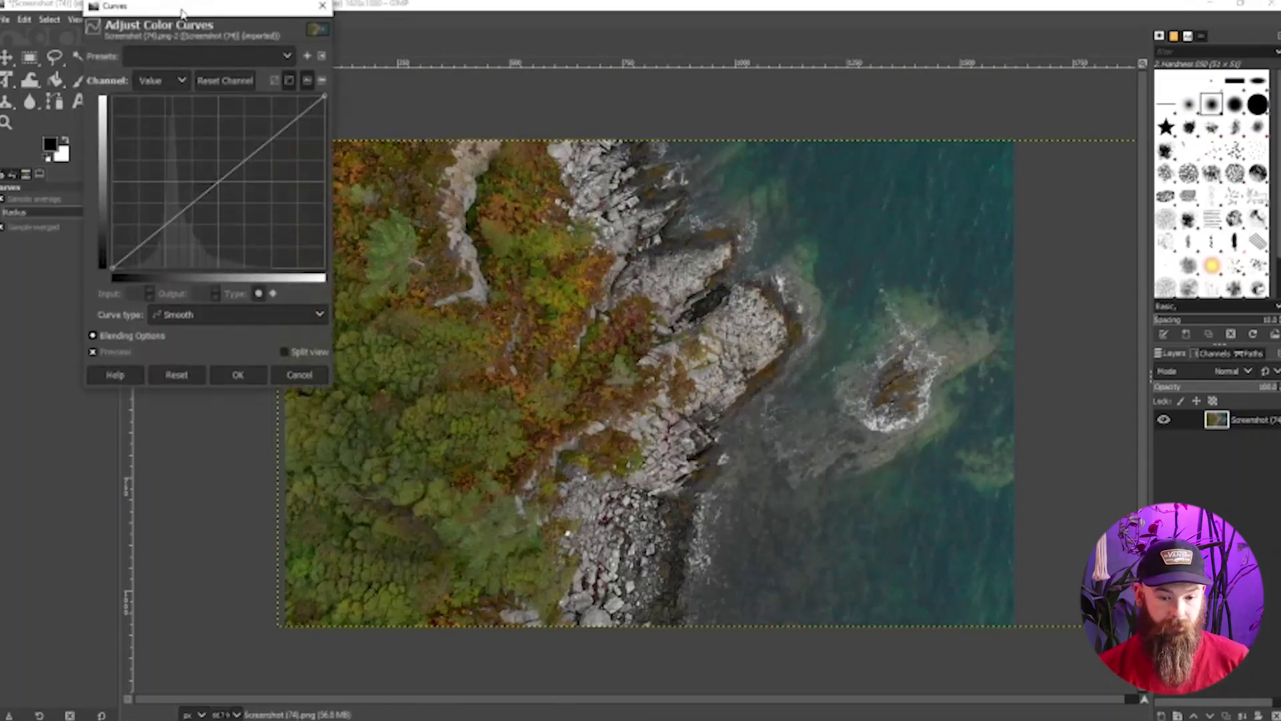
drag(181, 11, 129, 23)
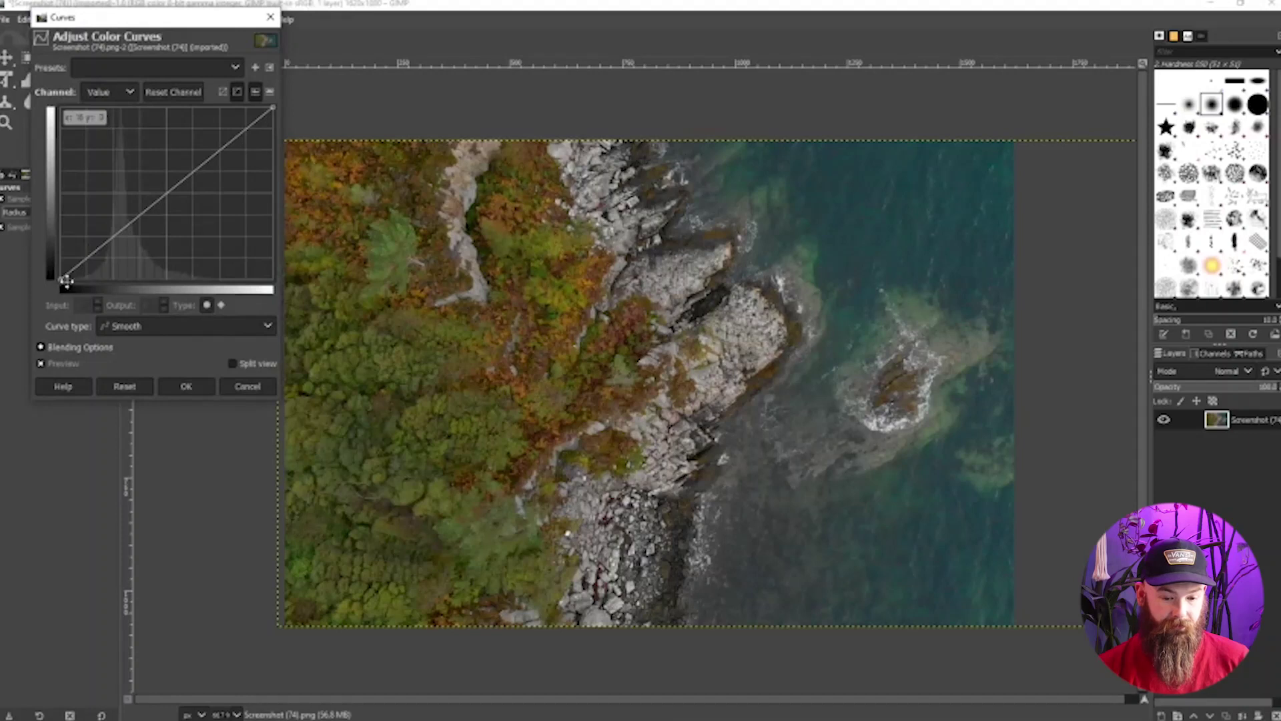
click(176, 326)
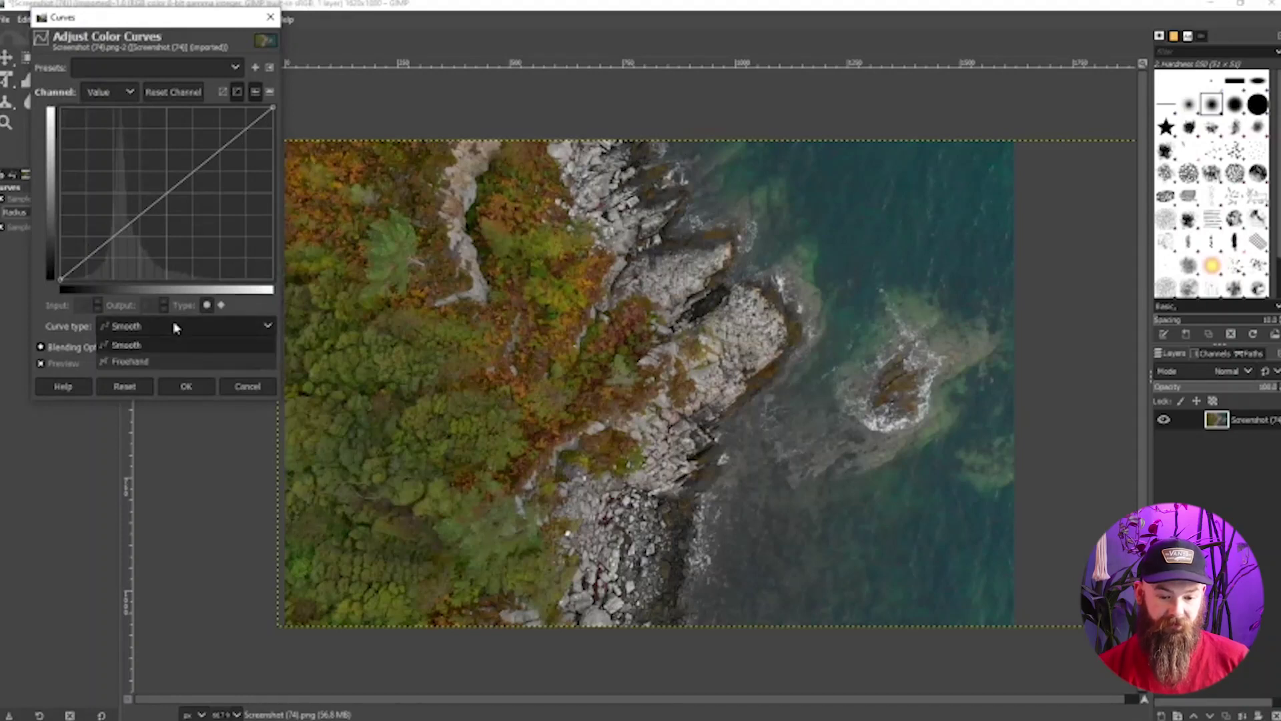
click(176, 327)
click(60, 276)
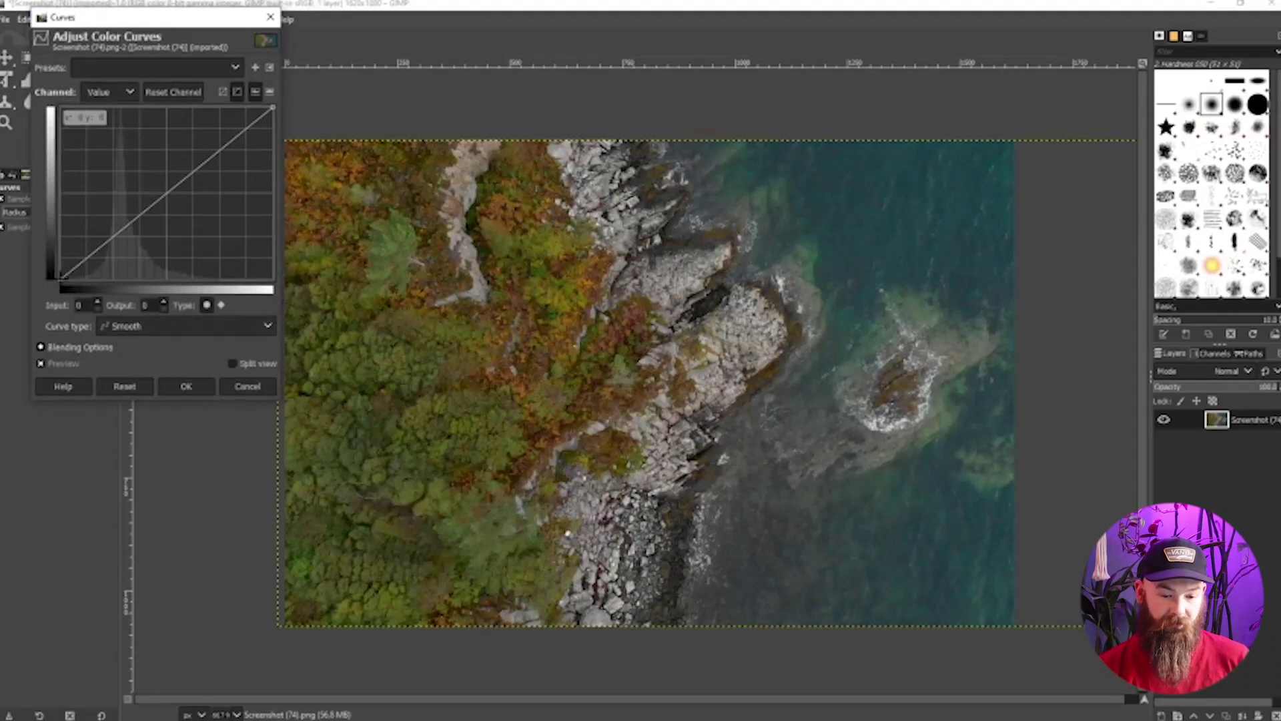
drag(61, 276, 61, 270)
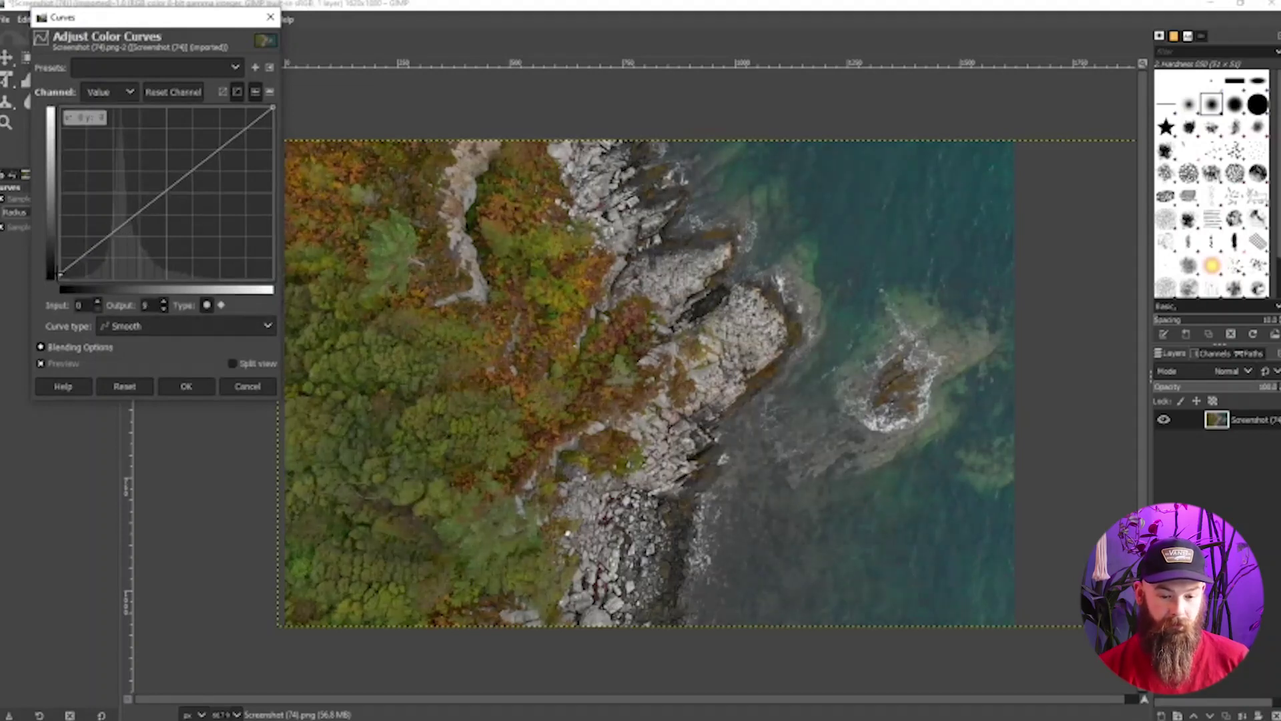
click(273, 107)
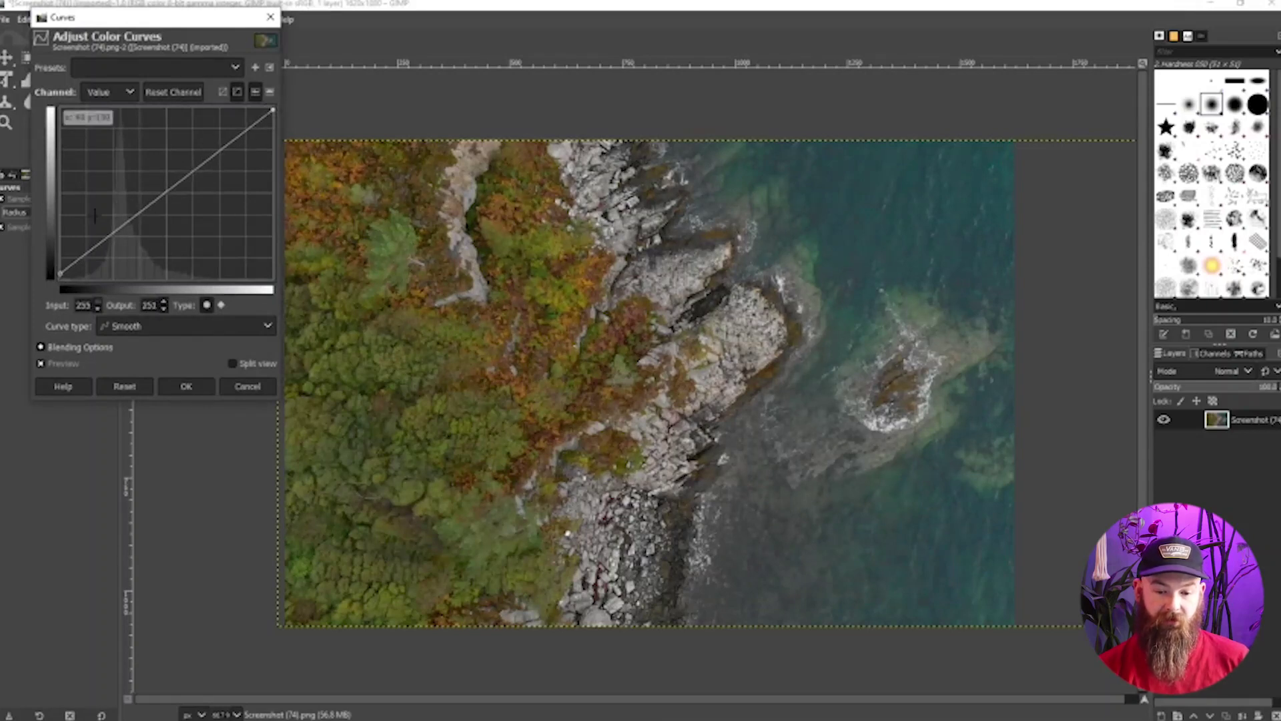
Add a shadow point at about 61 to 62 and a highlight point at about 190 to 194, and apply the curve.
click(111, 232)
drag(111, 232, 111, 238)
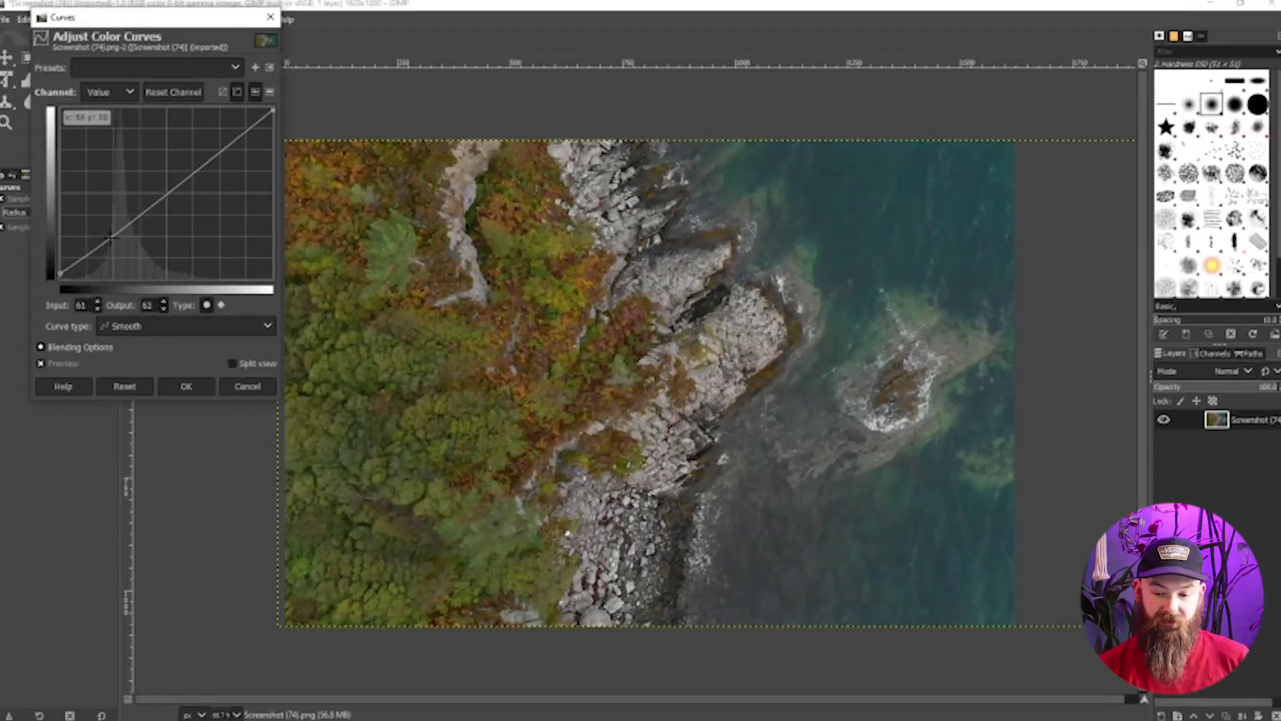
click(219, 149)
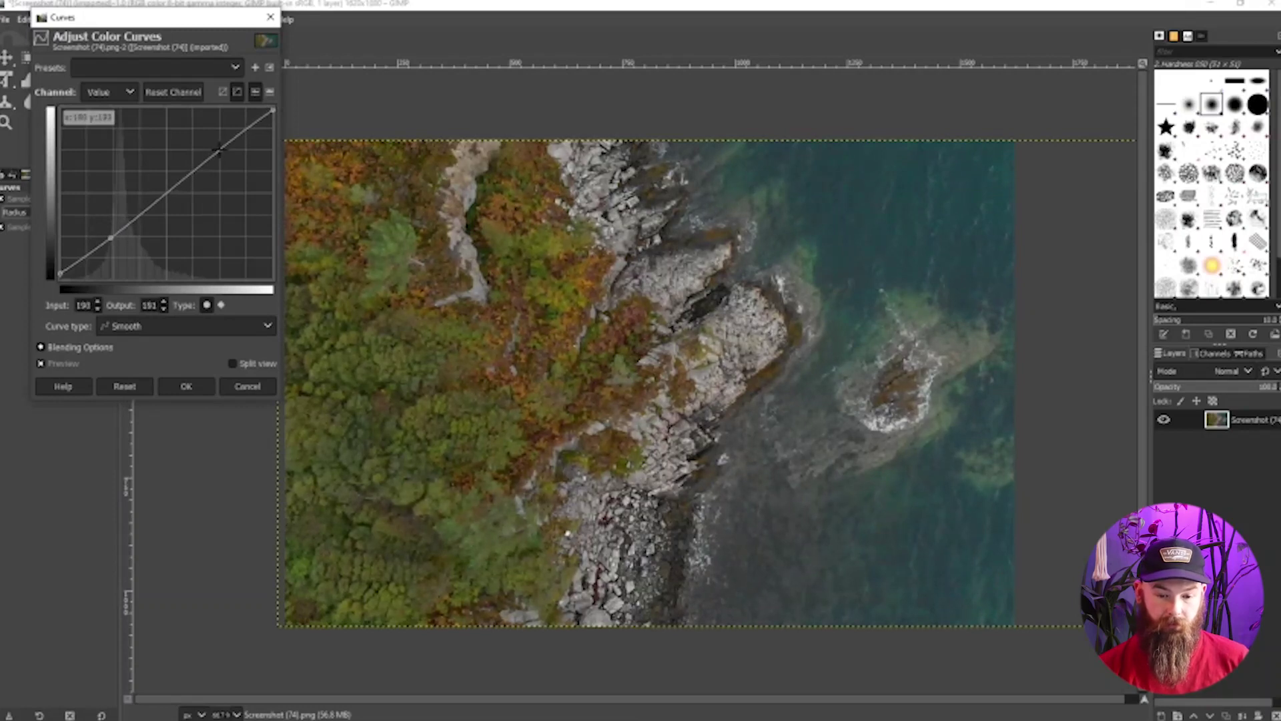
drag(218, 150, 219, 149)
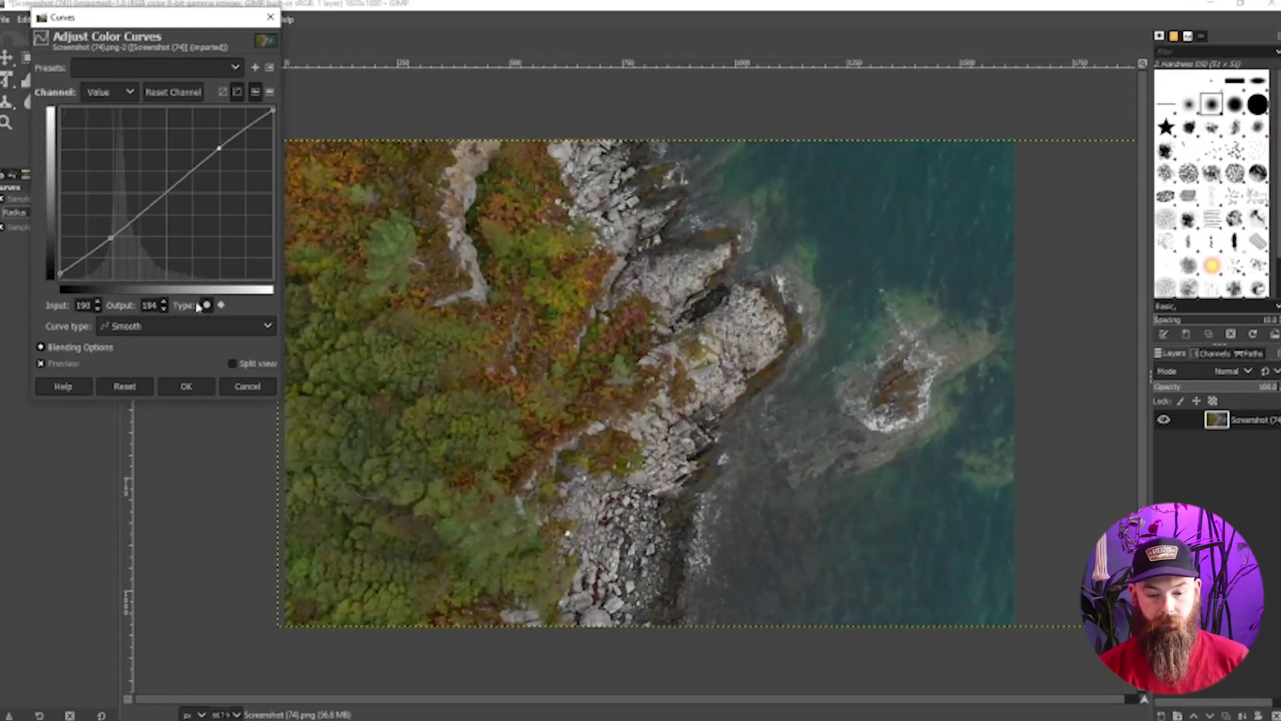
click(186, 386)
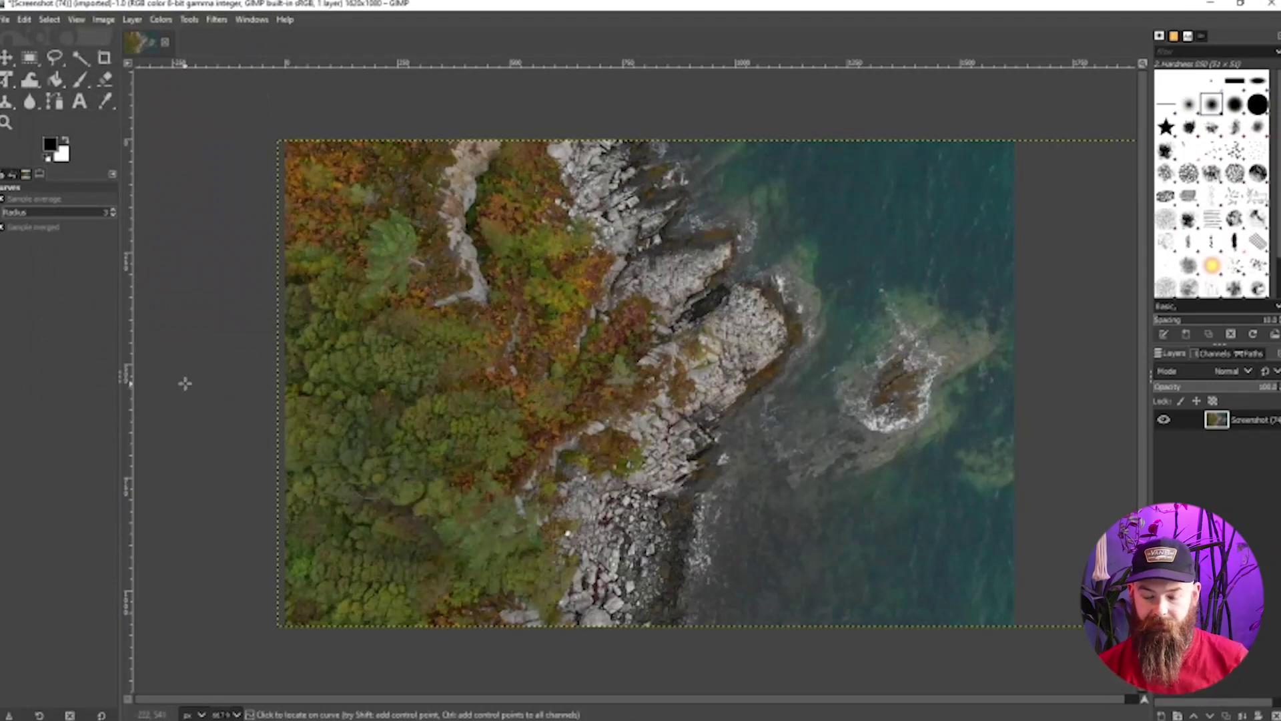
click(190, 19)
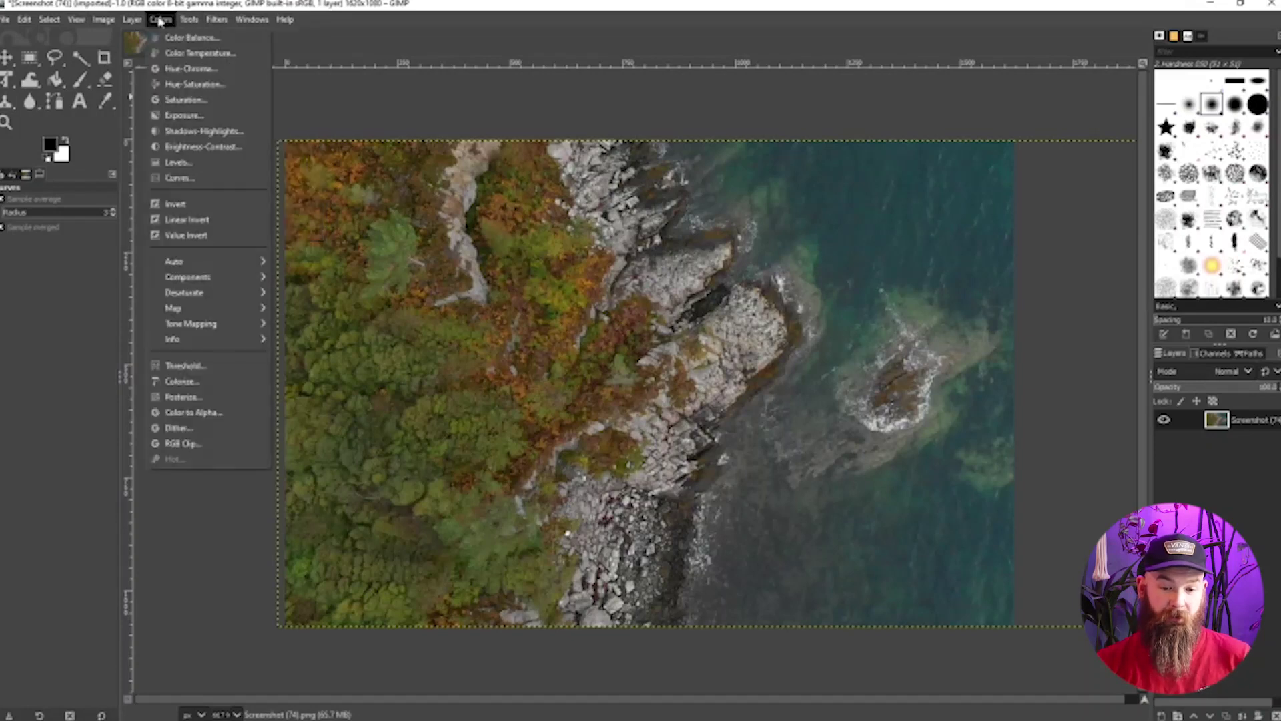
click(201, 84)
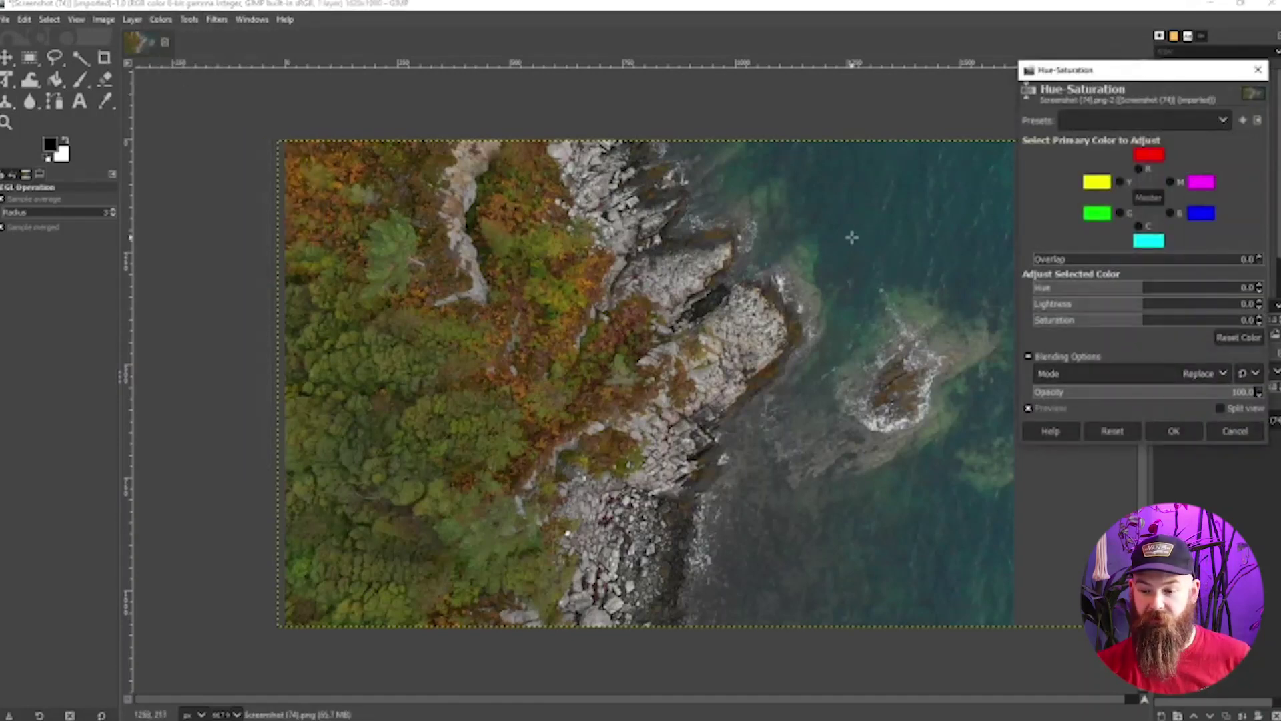
click(1257, 70)
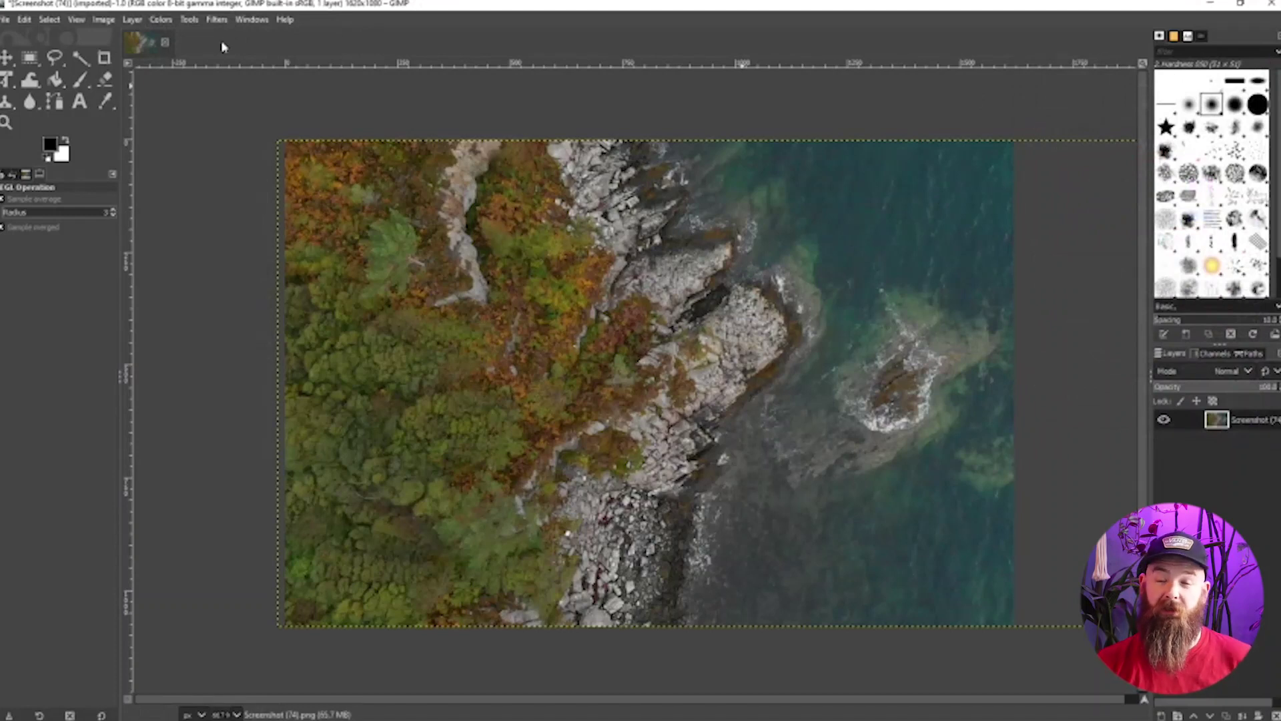
click(188, 20)
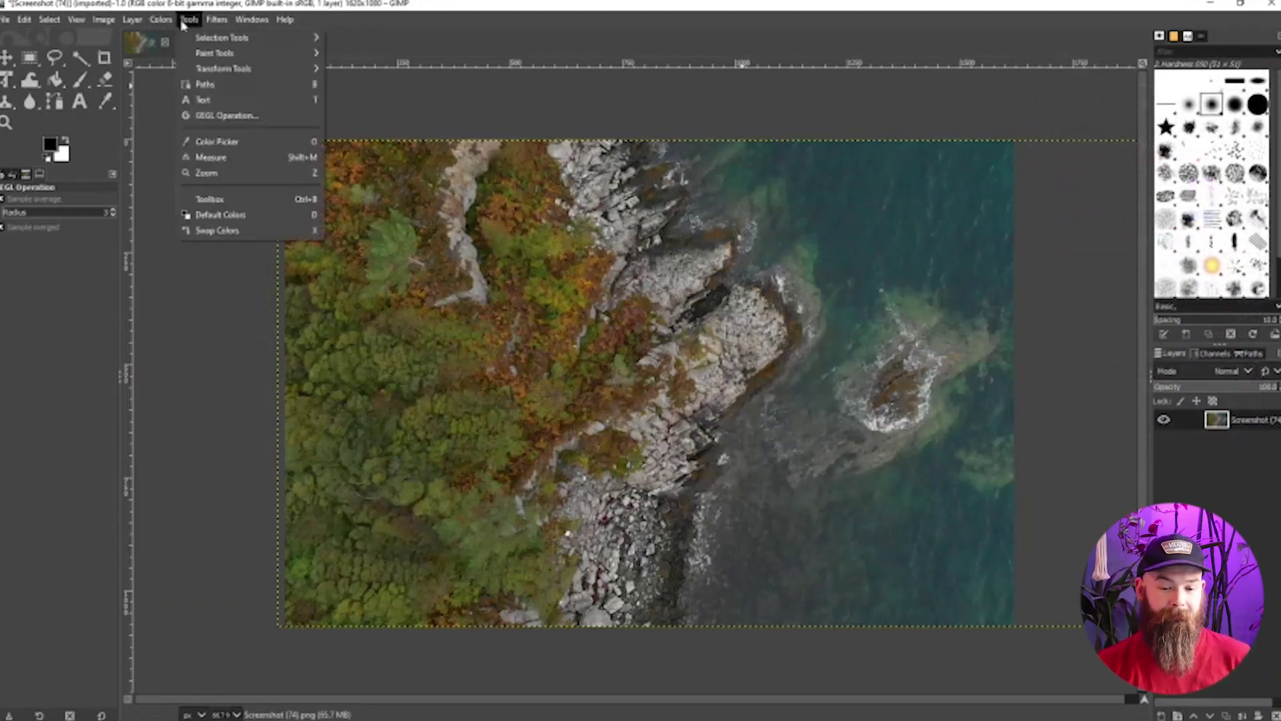
mouse_move(166, 22)
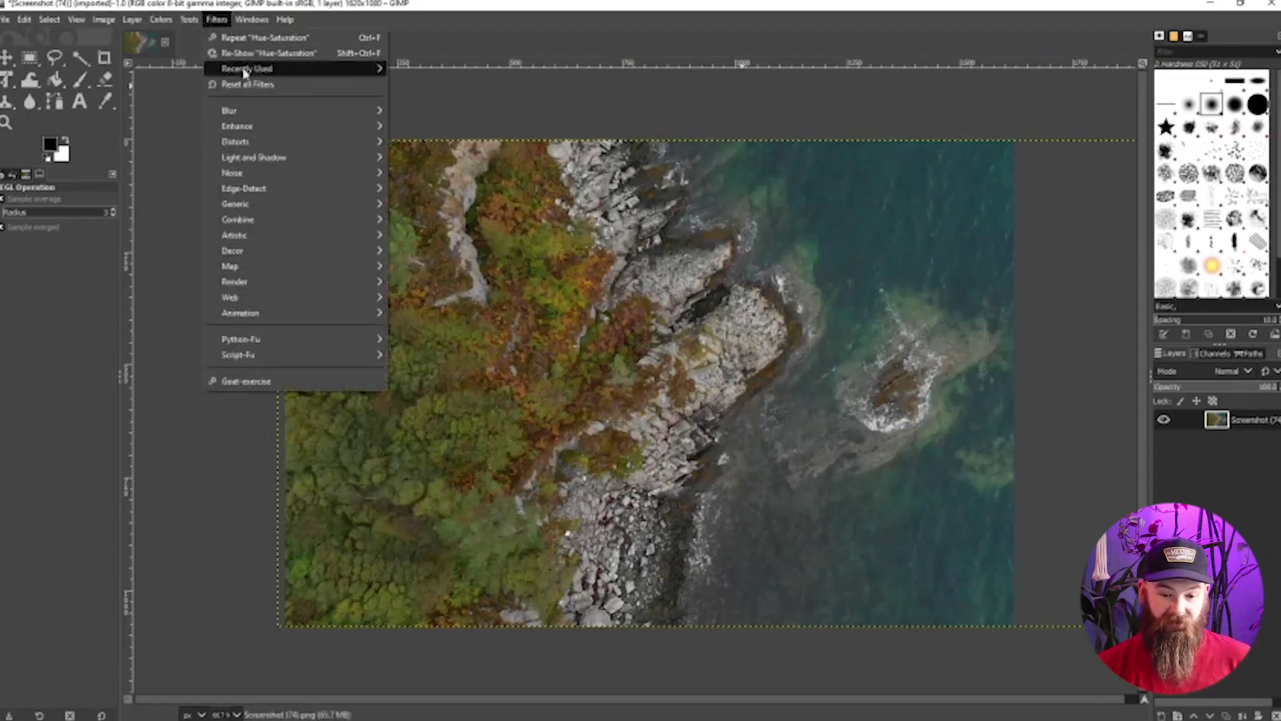
mouse_move(252, 112)
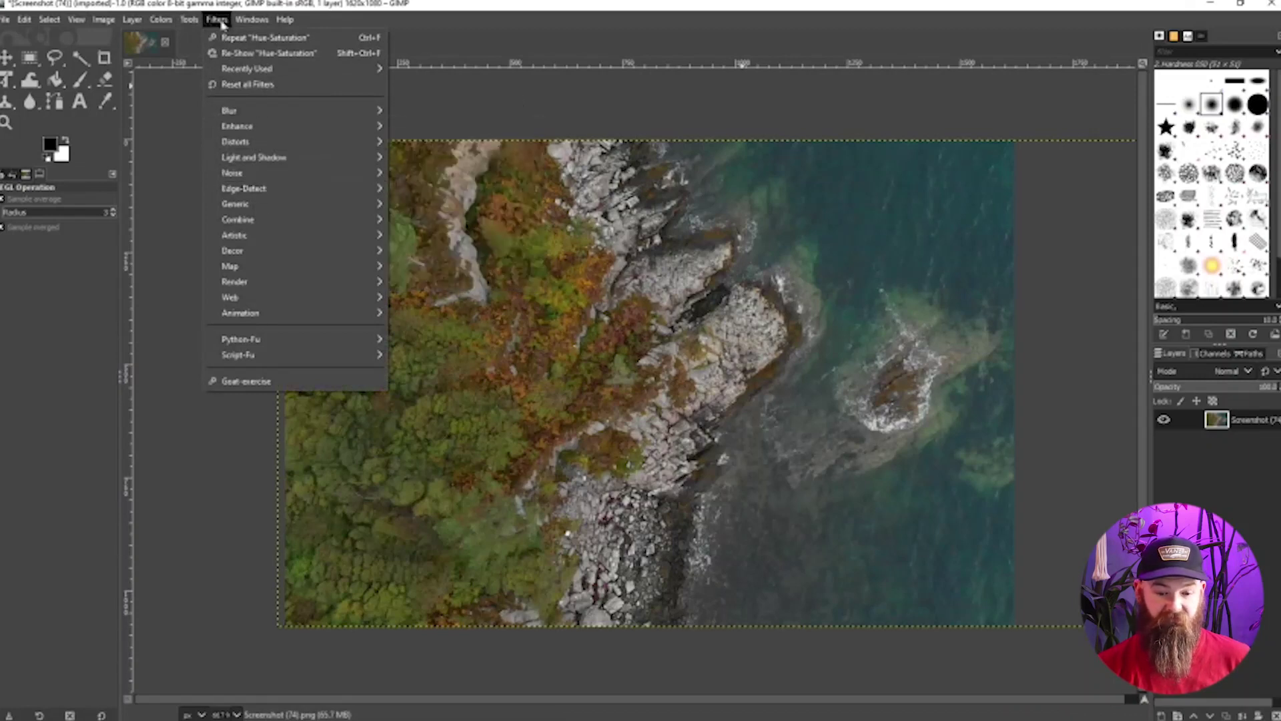
click(160, 20)
click(163, 22)
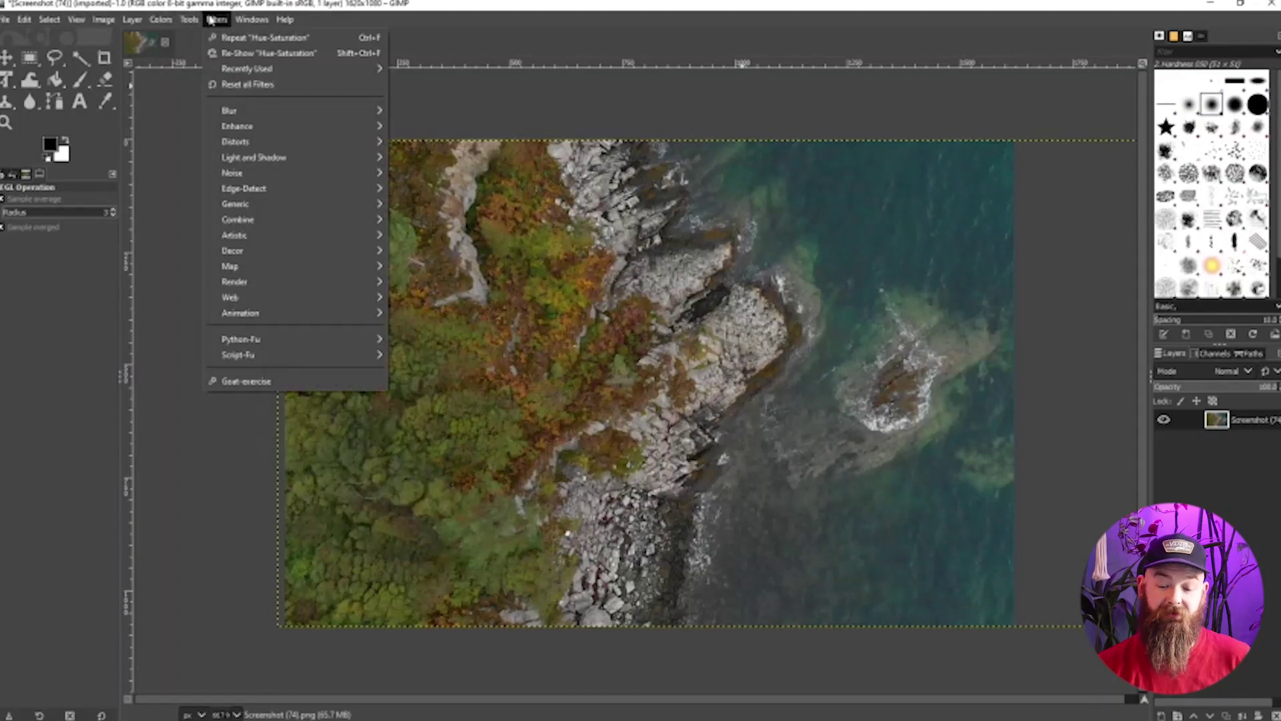
click(211, 20)
click(164, 20)
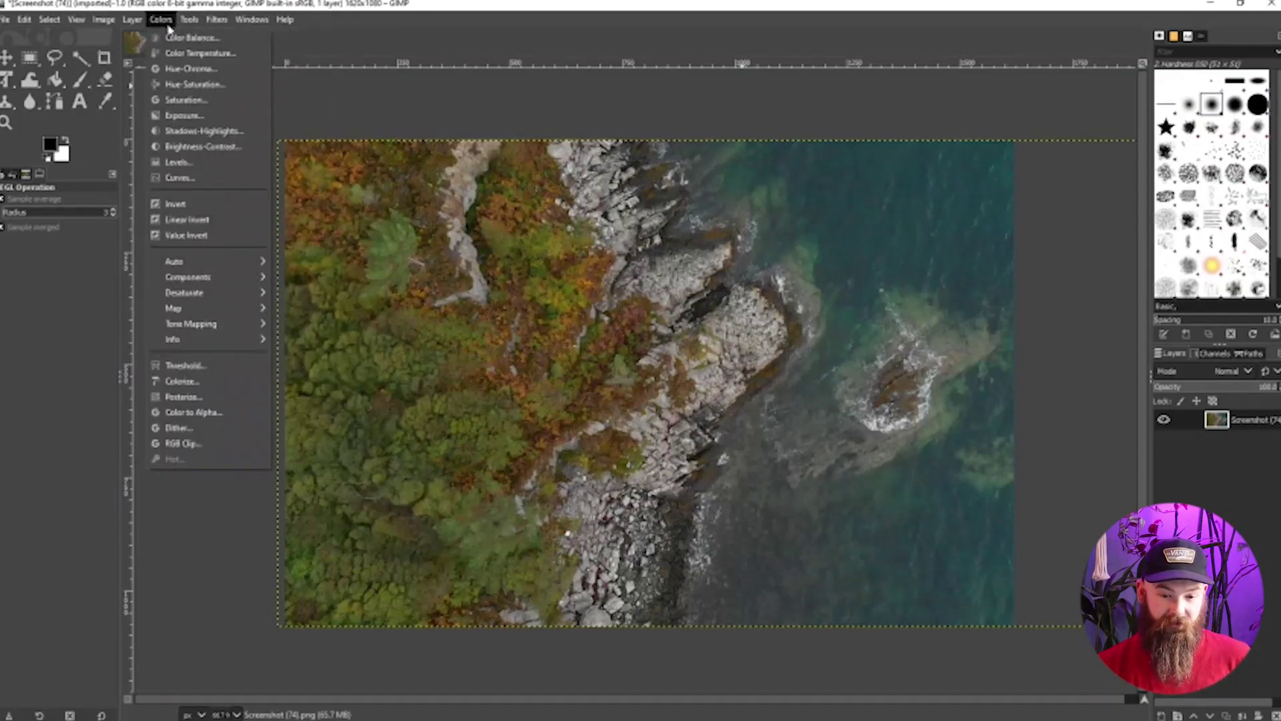
click(165, 21)
click(163, 21)
Sharpen a vertical strip of the forest down to the photo's lower edge with the Blur / Sharpen tool set to Sharpen.
mouse_move(185, 20)
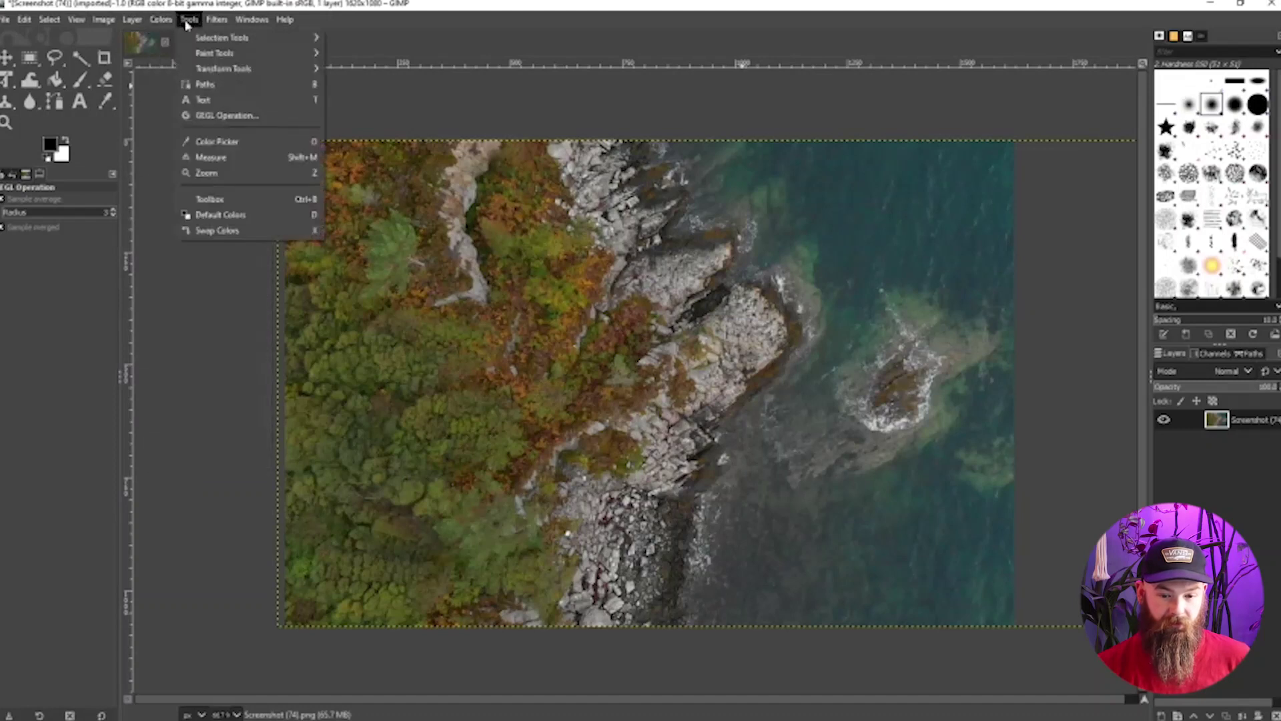
mouse_move(202, 40)
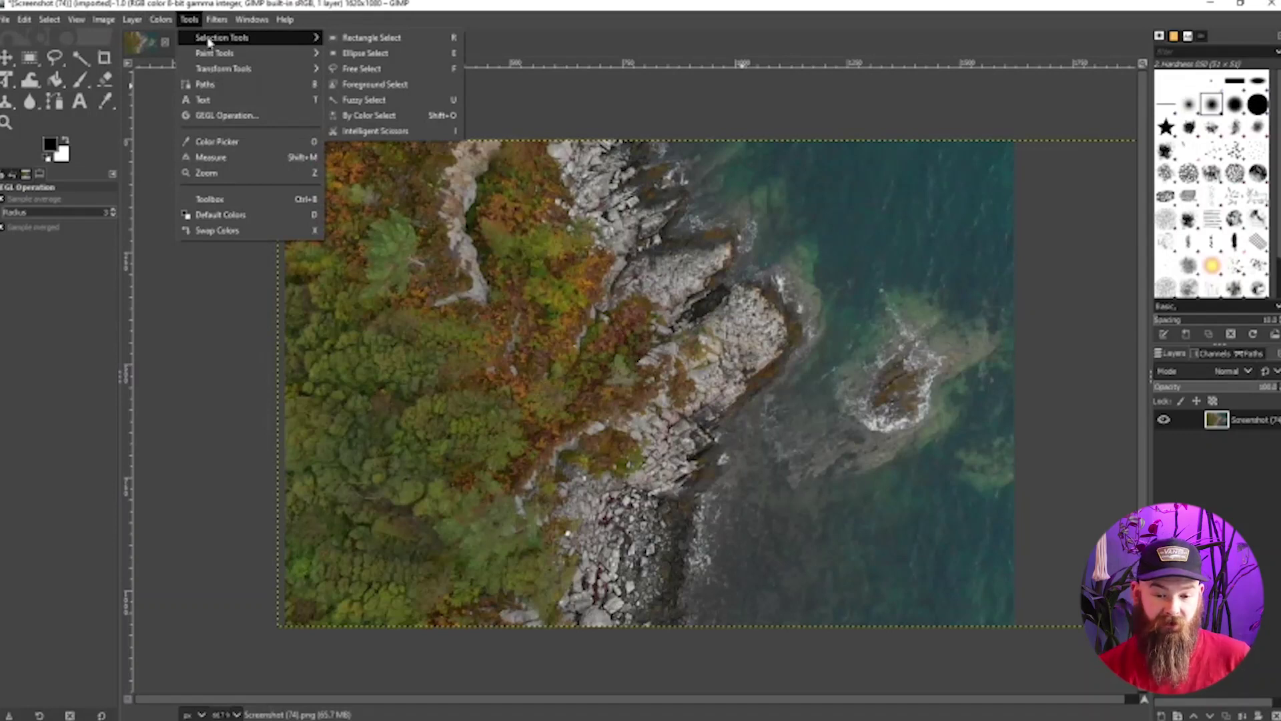
mouse_move(224, 69)
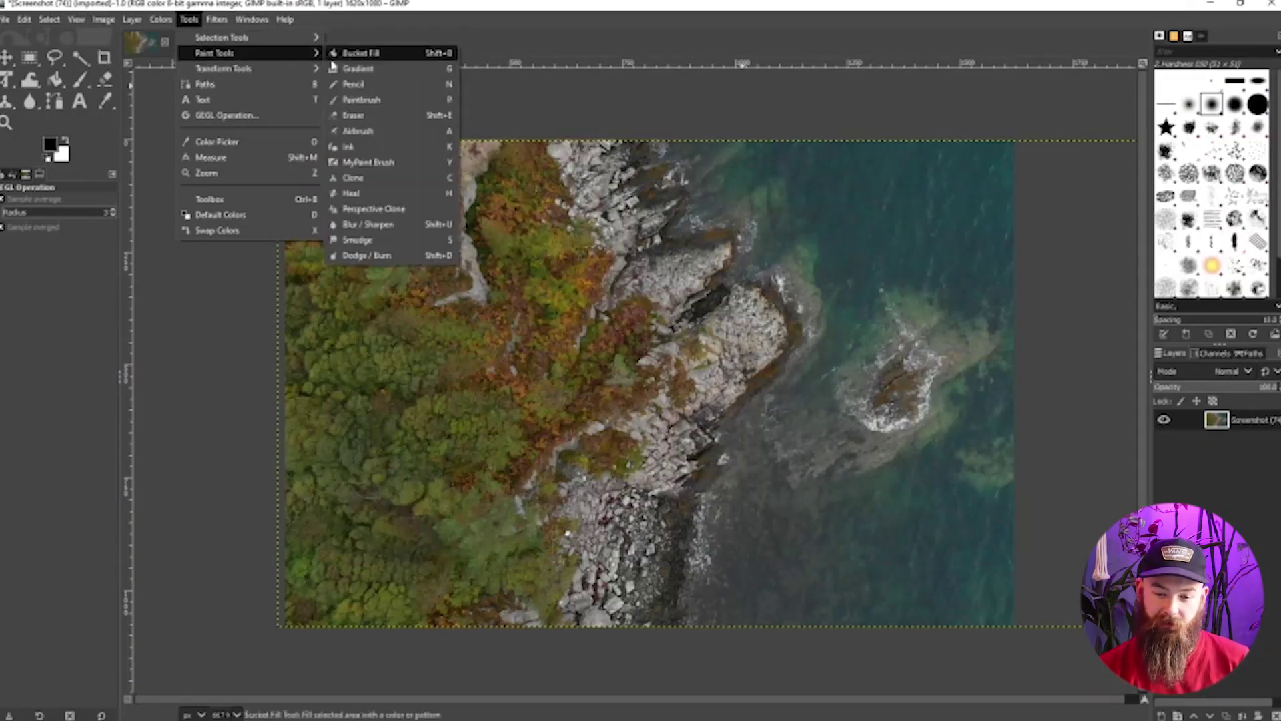
click(389, 227)
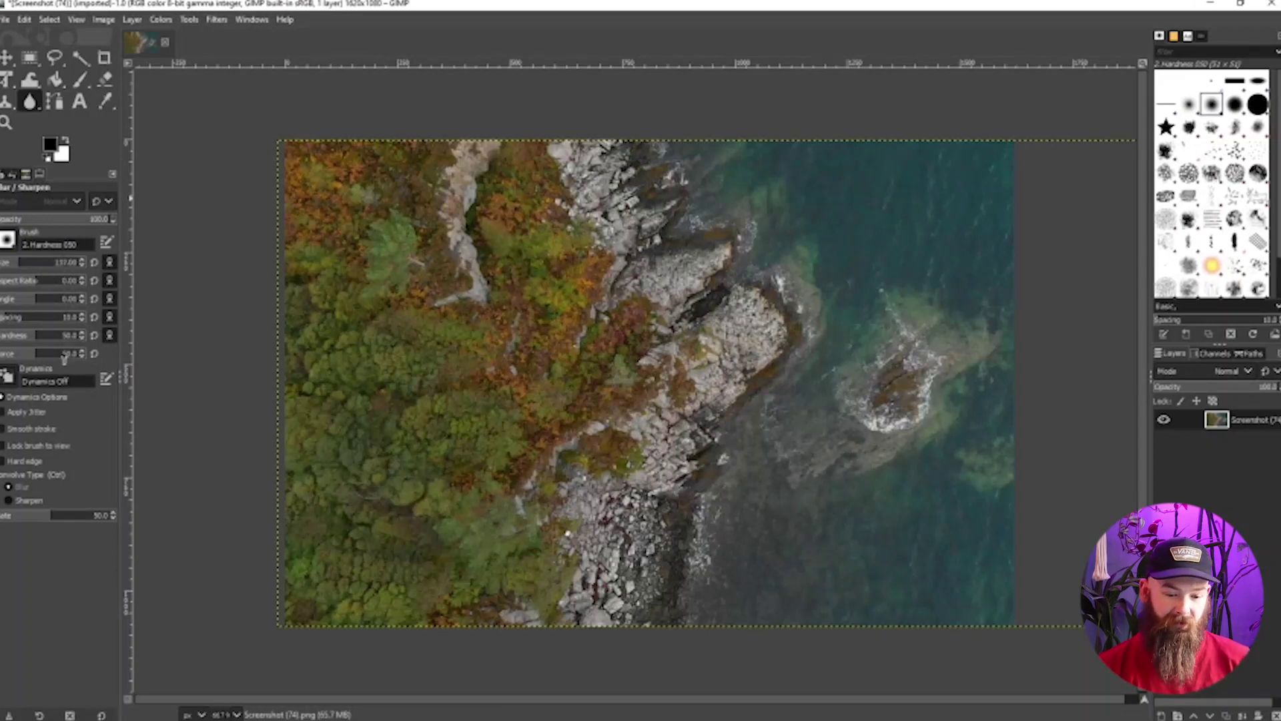
click(14, 502)
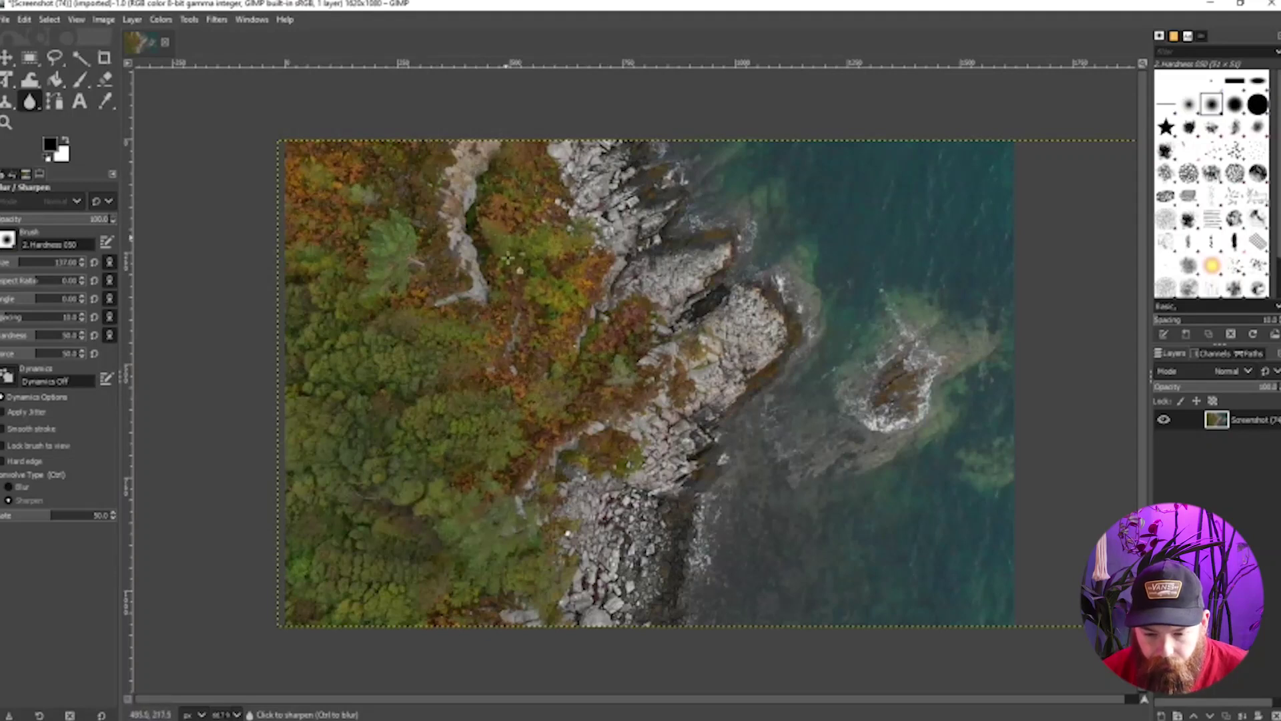
mouse_move(337, 223)
mouse_down()
mouse_move(388, 568)
mouse_move(355, 344)
mouse_move(360, 622)
mouse_up()
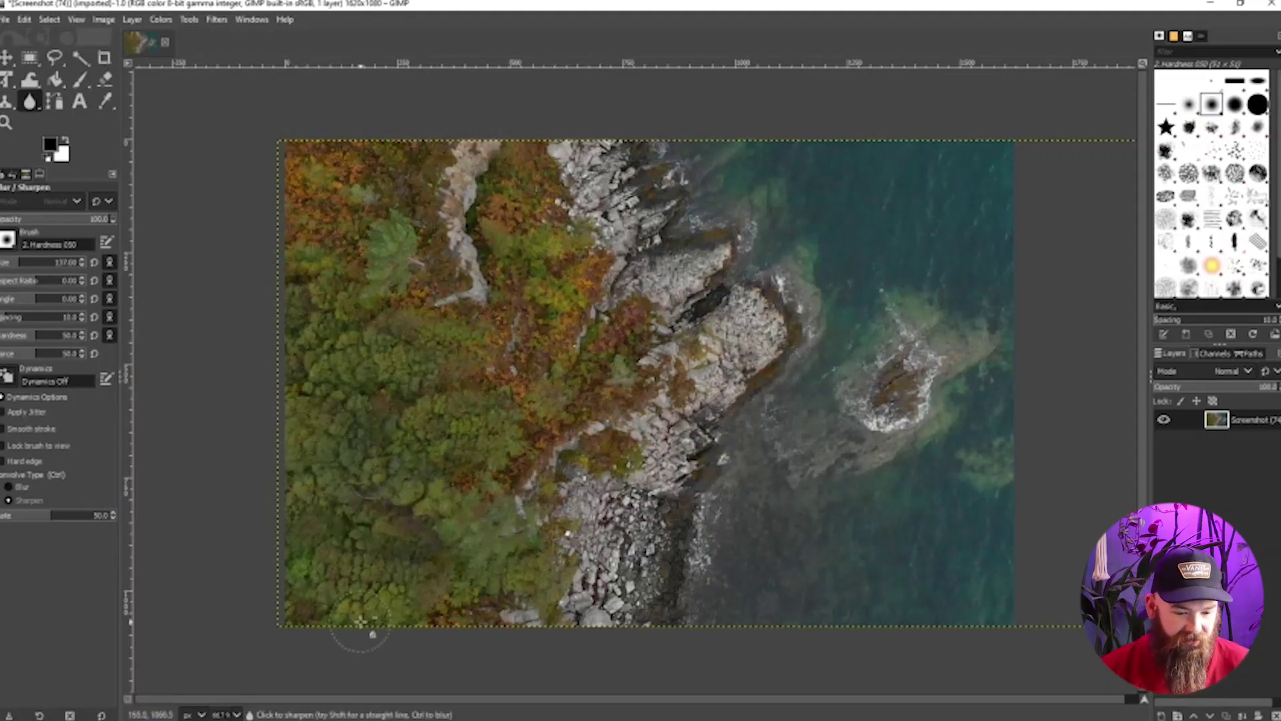
Switch the Blur / Sharpen tool's convolve type to Blur and set its rate to about 72.4.
click(9, 487)
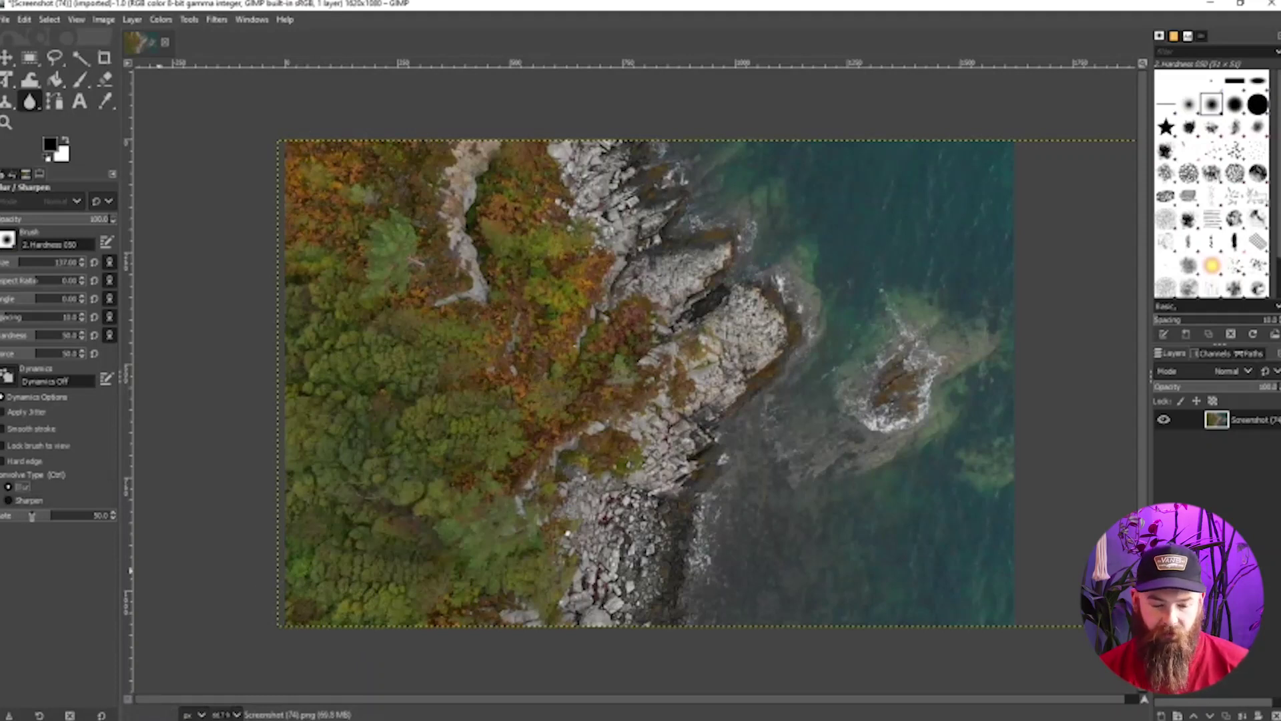
drag(48, 515, 84, 515)
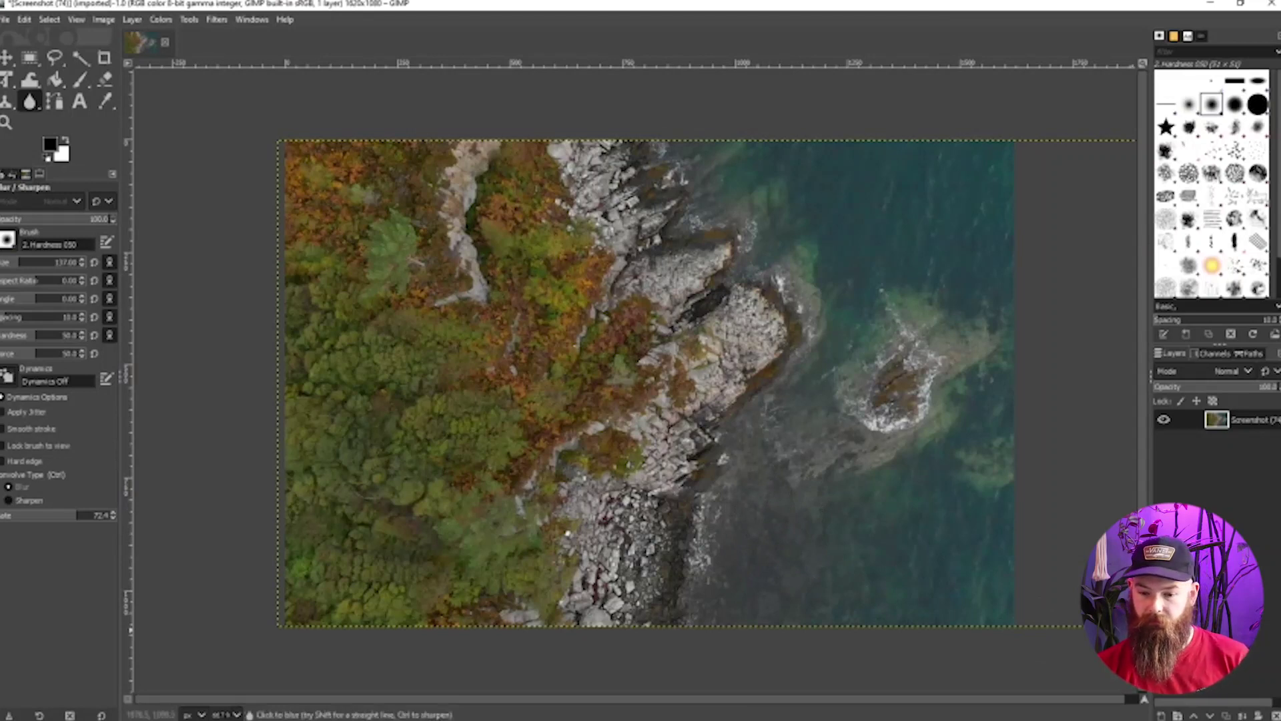
click(215, 19)
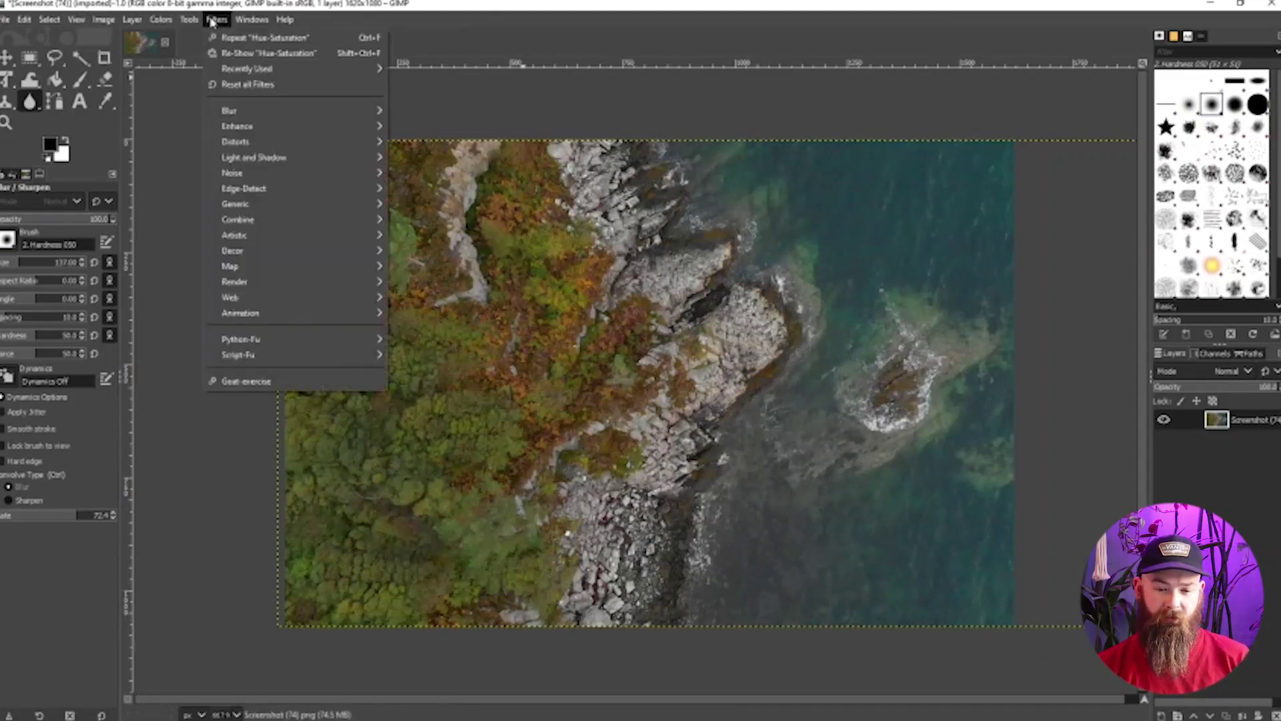
mouse_move(196, 22)
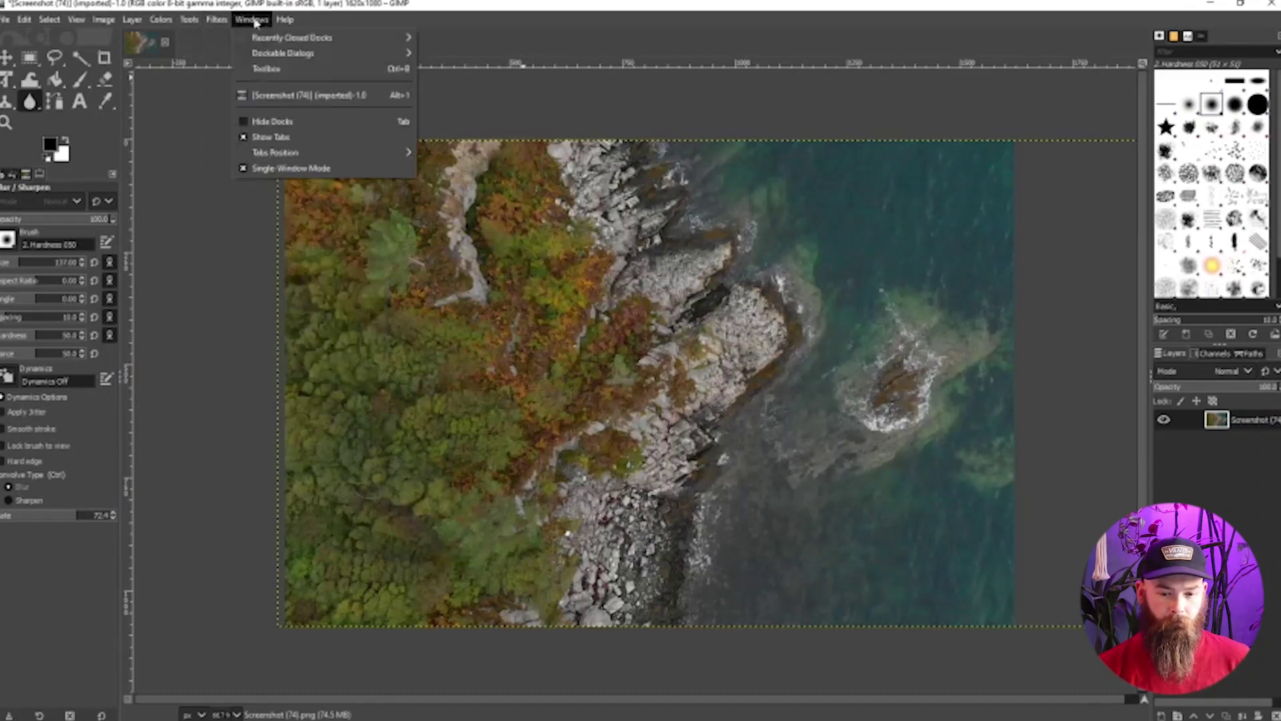
click(163, 20)
click(189, 19)
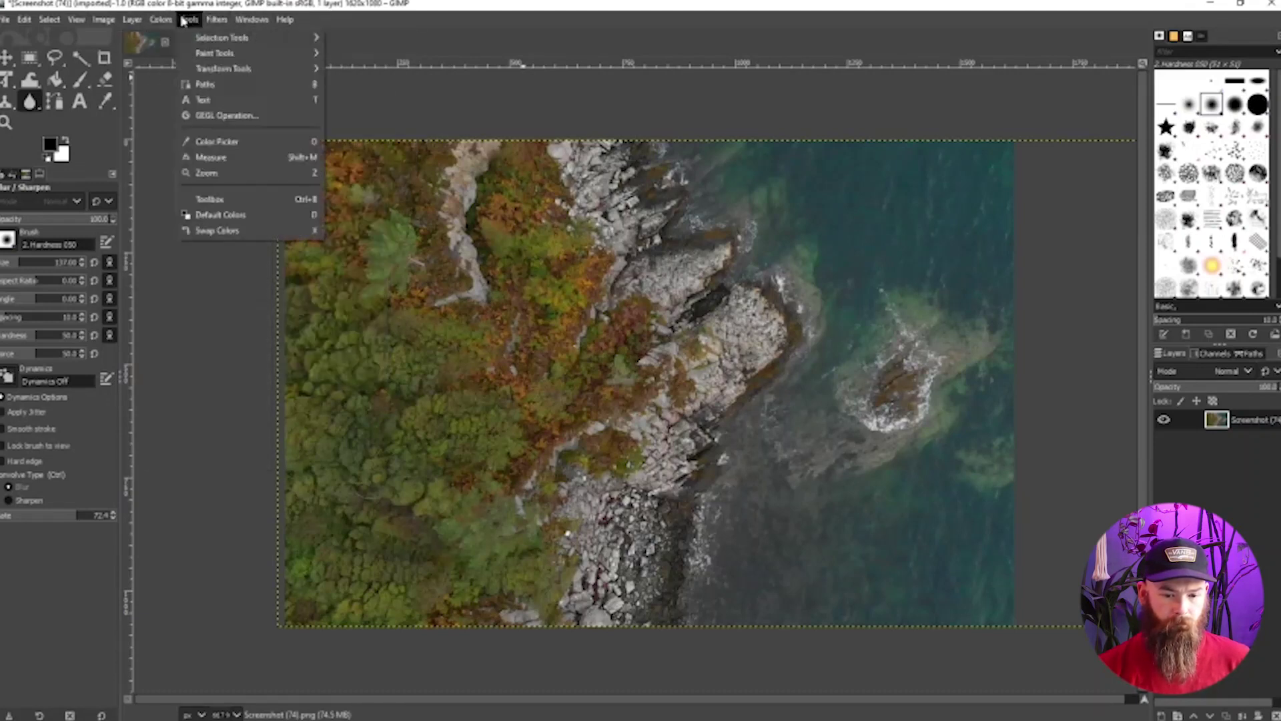
Start a circular Vignette filter on the photo with radius about 1.198, squeeze about 0.006 and softness 1.000.
mouse_move(205, 40)
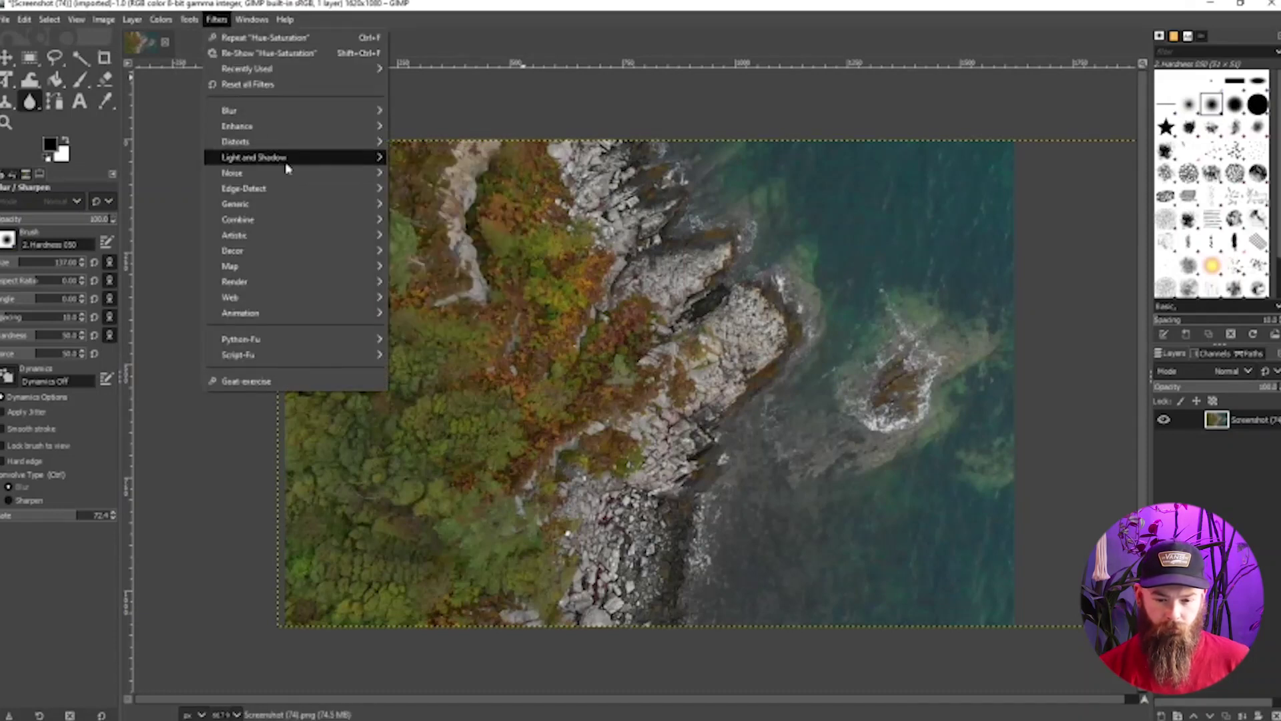
mouse_move(287, 168)
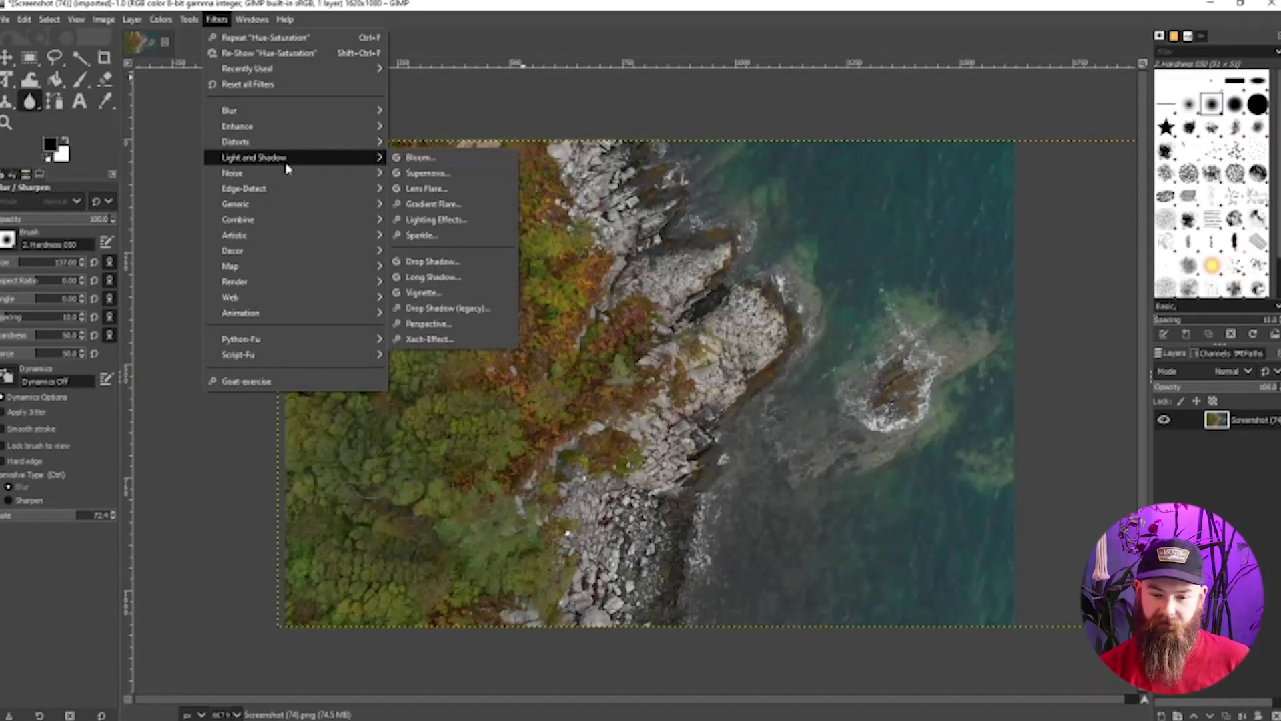
click(454, 292)
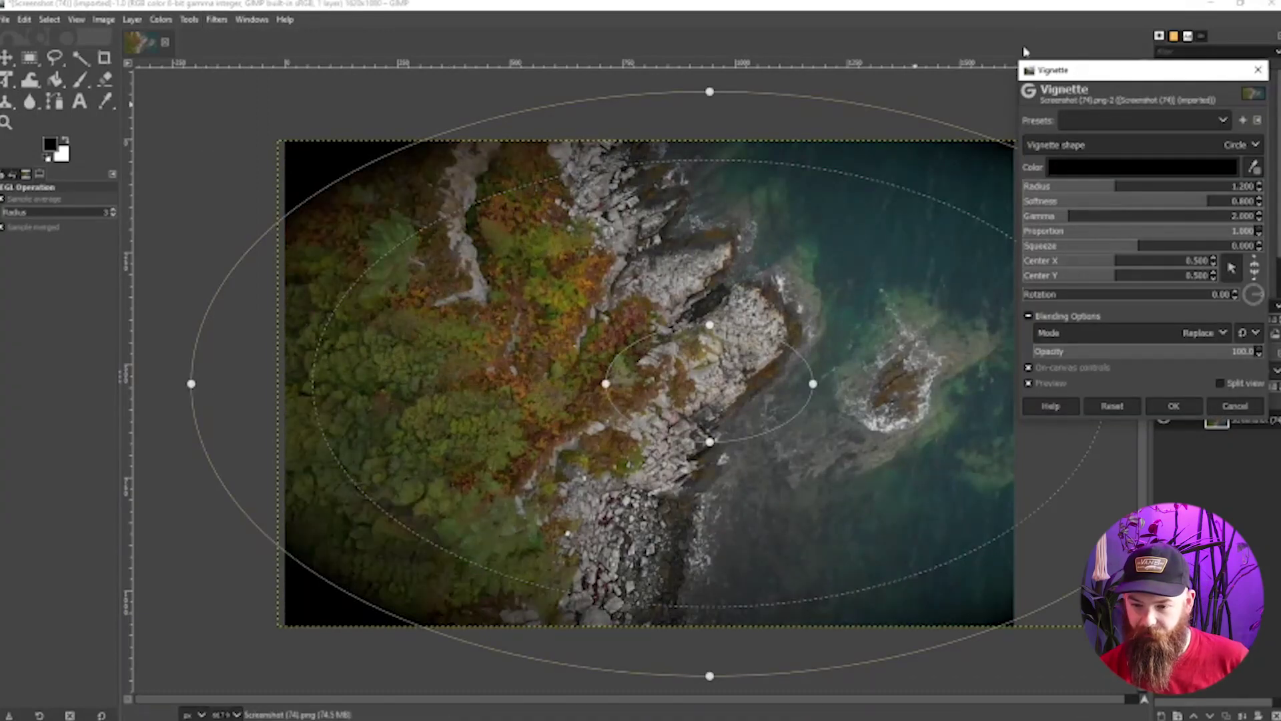
drag(1061, 75, 1072, 29)
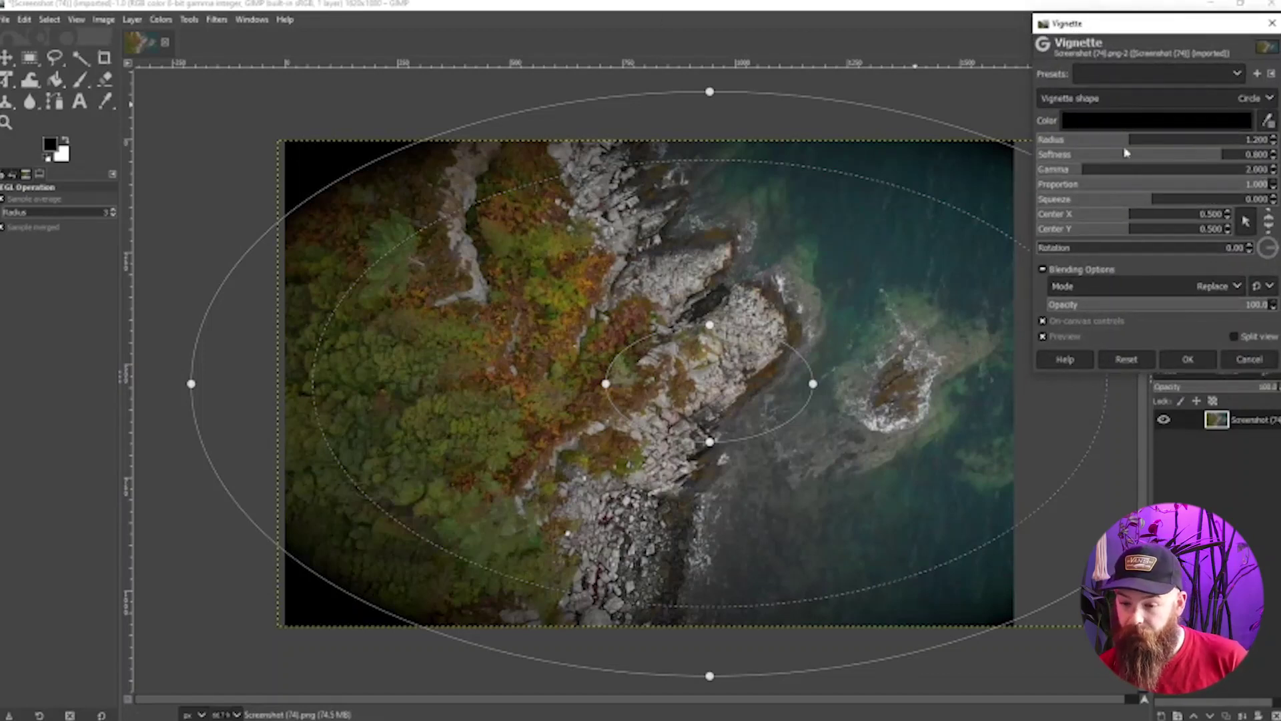
drag(1126, 145, 1125, 146)
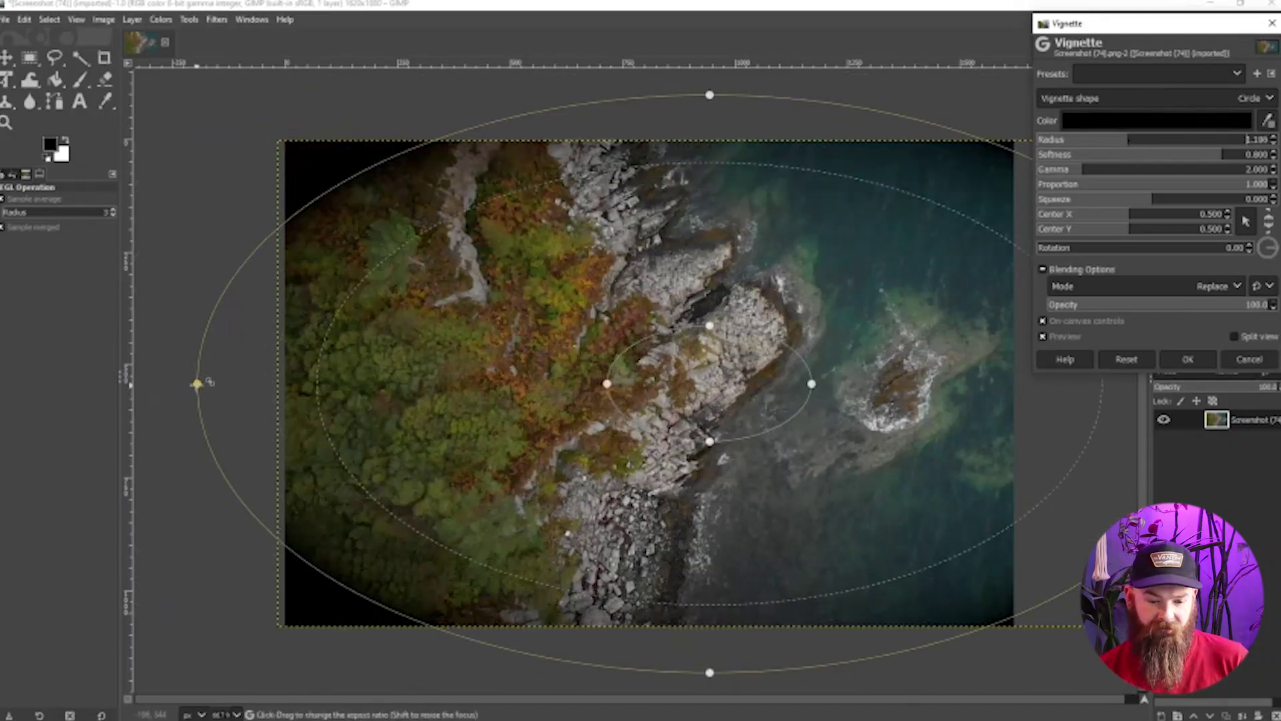
mouse_move(195, 381)
mouse_down()
mouse_move(297, 383)
mouse_move(192, 382)
mouse_up()
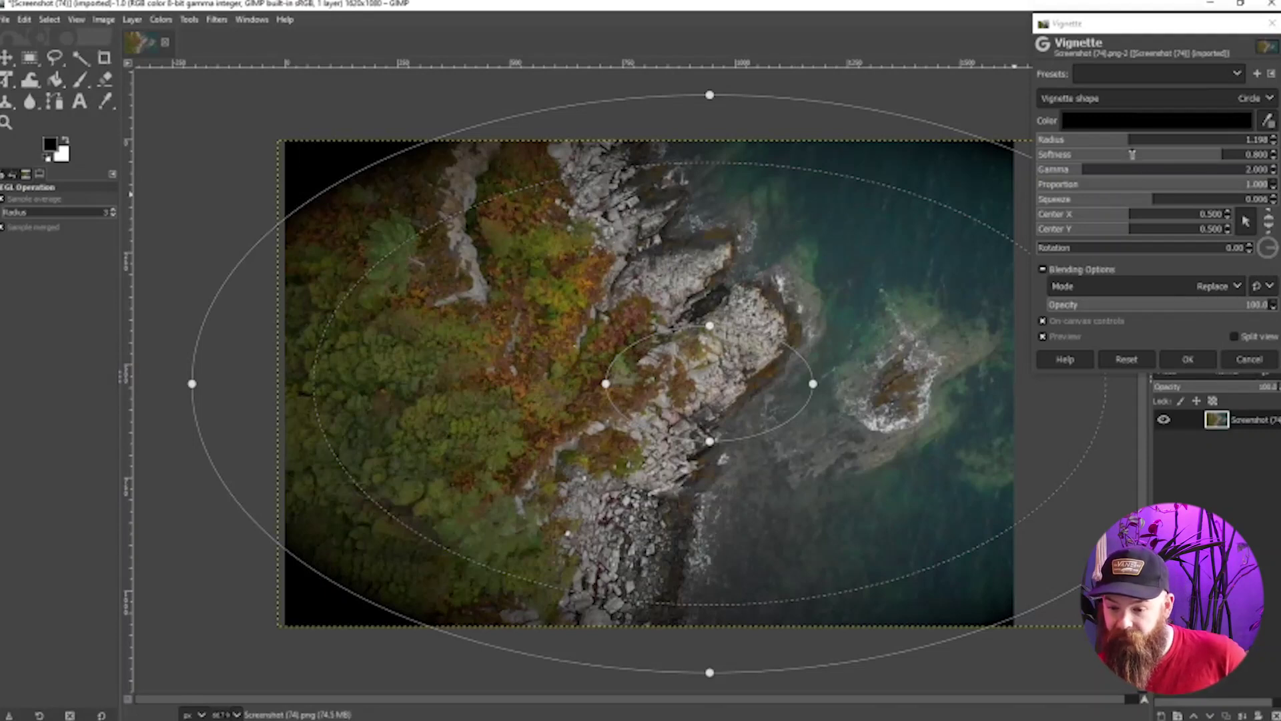
drag(1214, 154, 1271, 144)
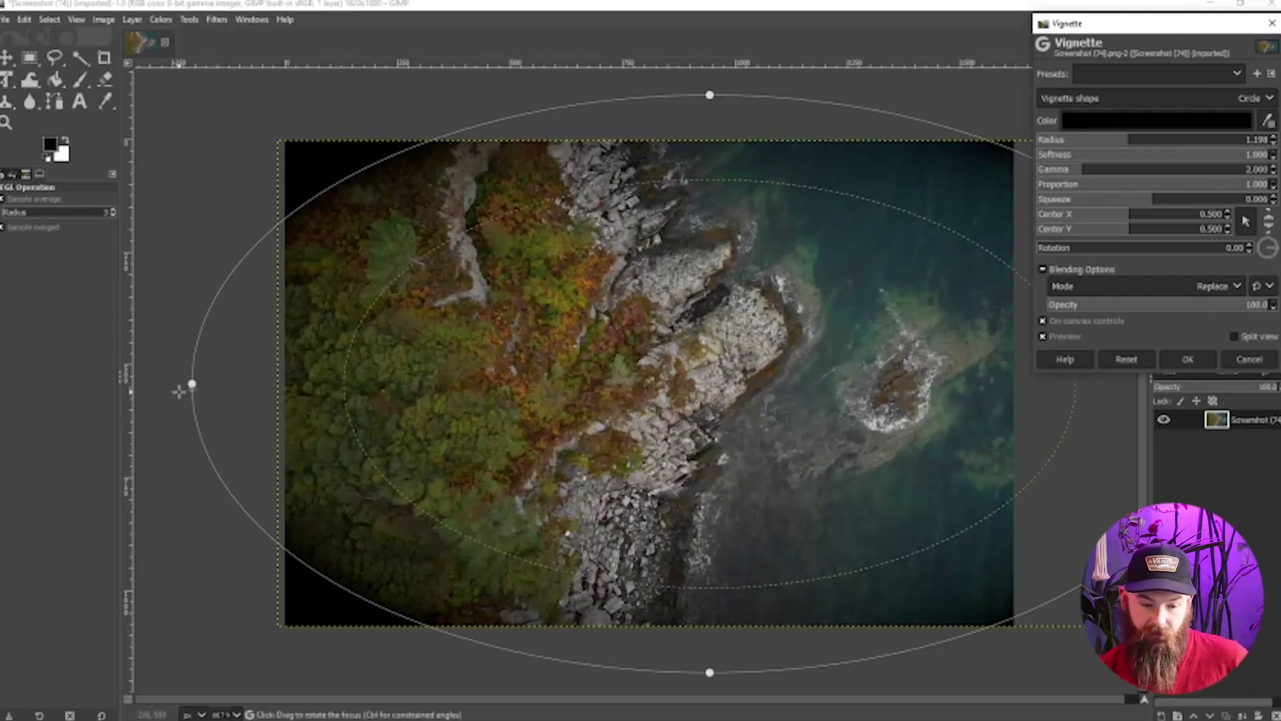
Enlarge the vignette to a radius of about 1.321 and squeeze of about -0.085, and shift its centre to about 0.422, 0.499.
drag(191, 383, 138, 384)
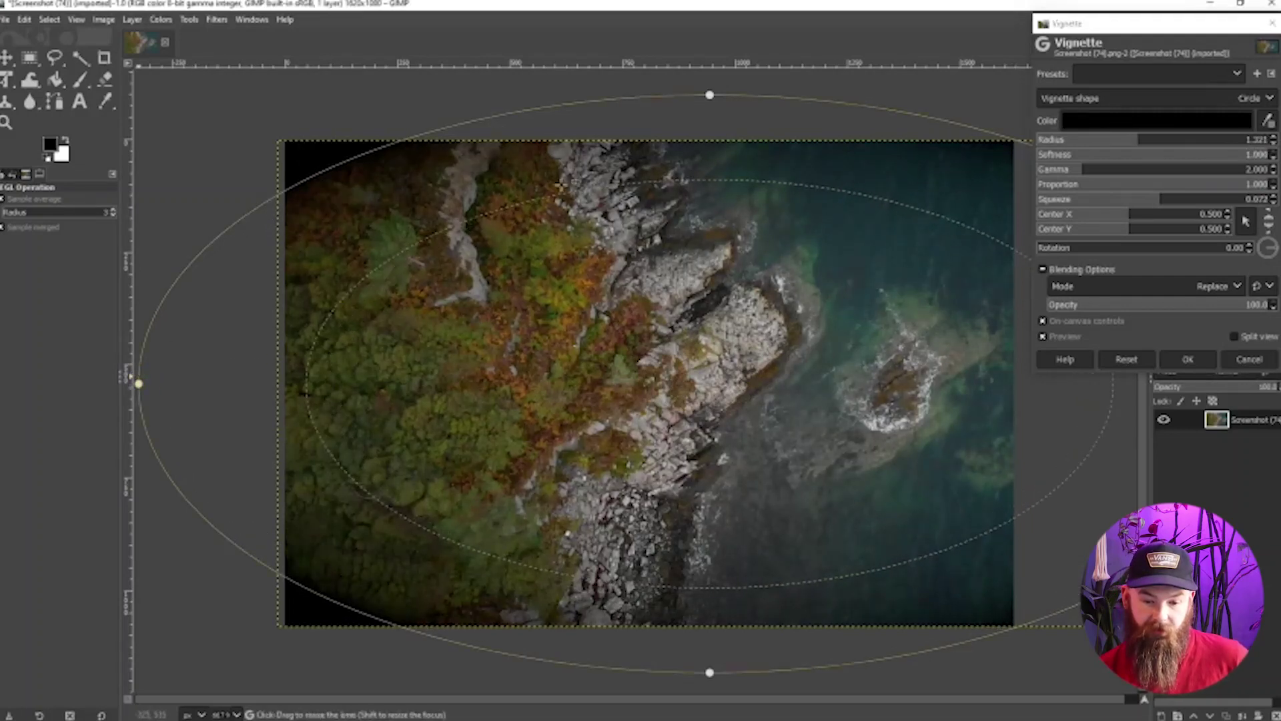
drag(710, 94, 697, 18)
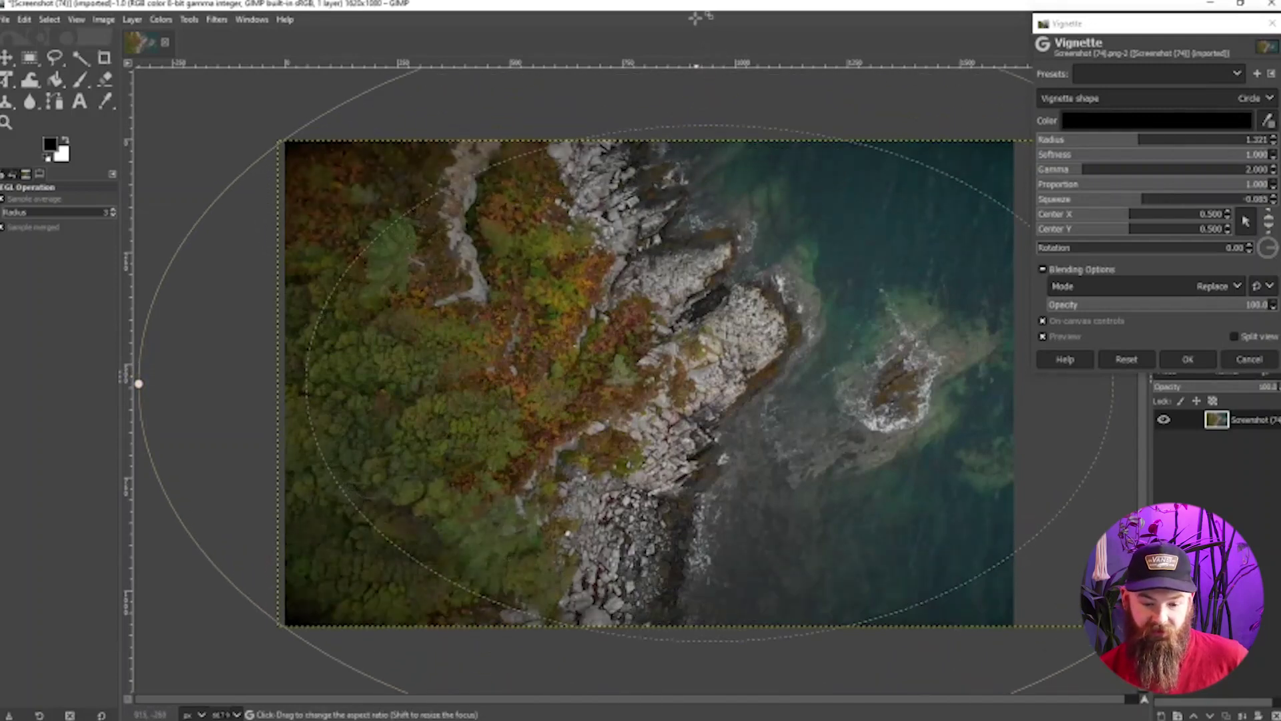
drag(712, 355, 645, 355)
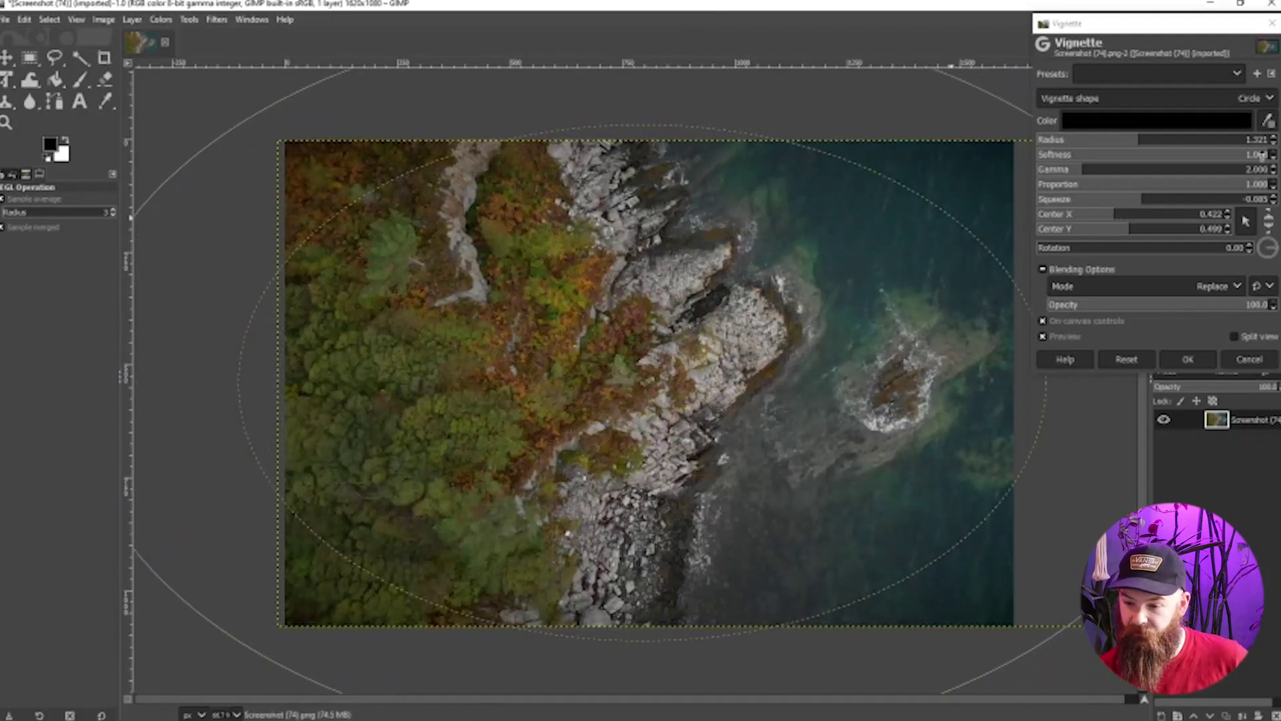
Reduce the vignette's softness to about 0.677, refine its radius to about 1.222 and squeeze to about -0.142, and apply the filter.
drag(1260, 154, 1195, 154)
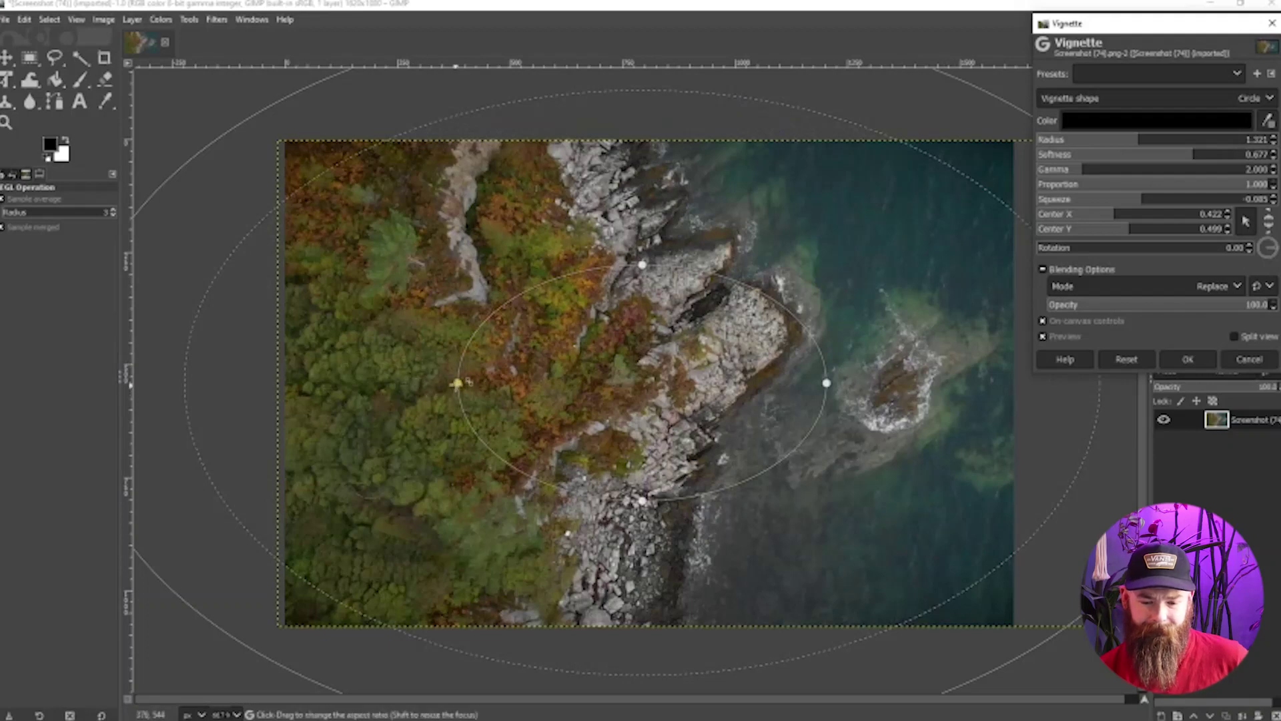
mouse_move(456, 382)
mouse_down()
mouse_move(487, 381)
mouse_move(471, 382)
mouse_up()
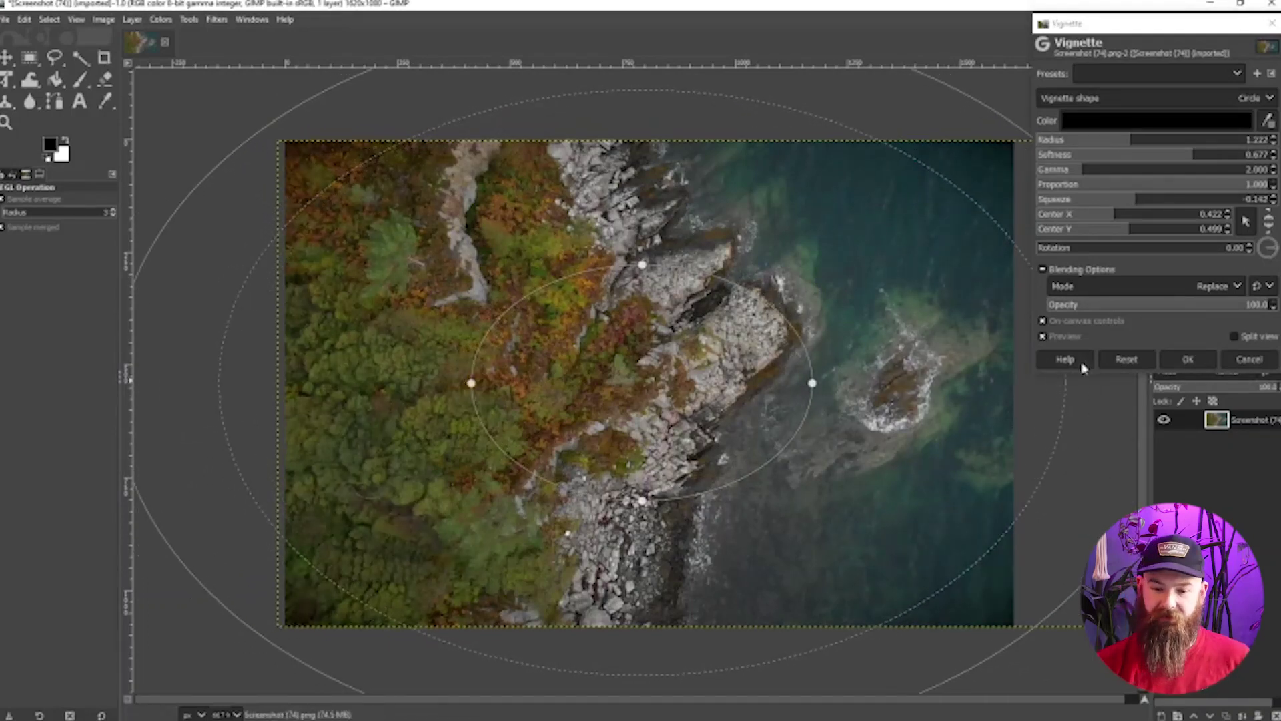
click(1201, 364)
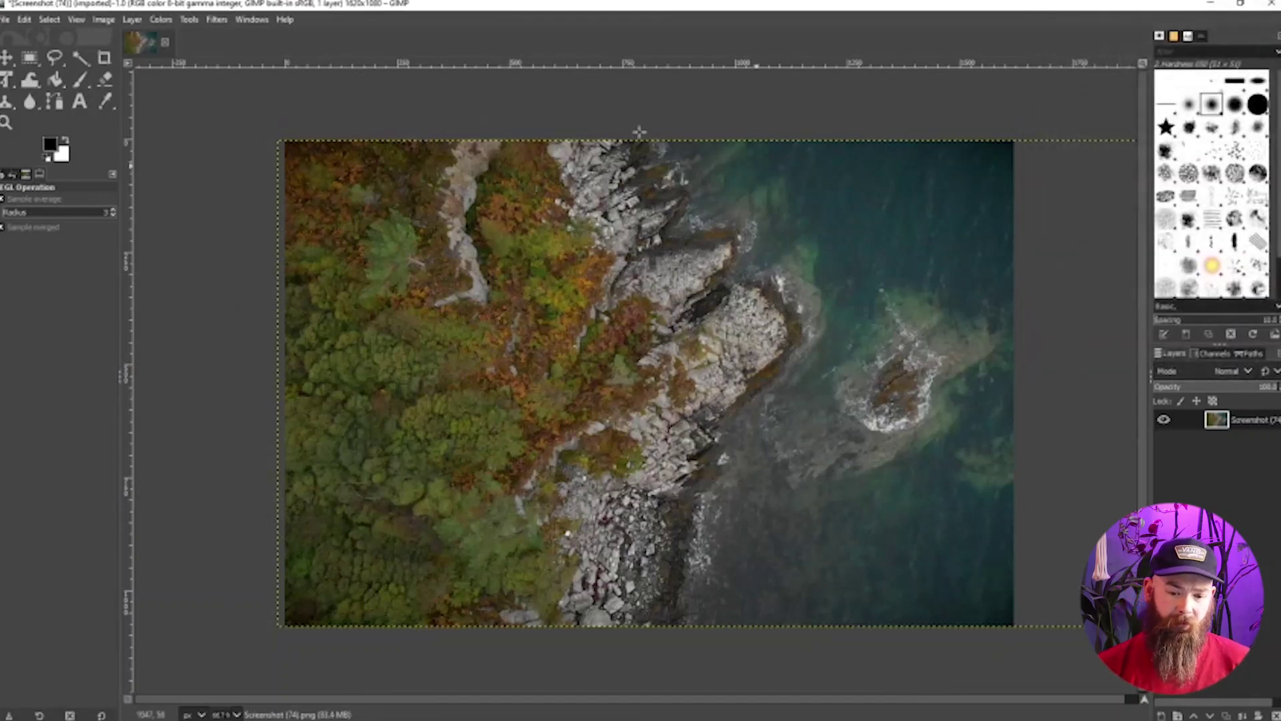
Begin a Brightness-Contrast adjustment on the photo and raise the contrast slightly.
click(158, 23)
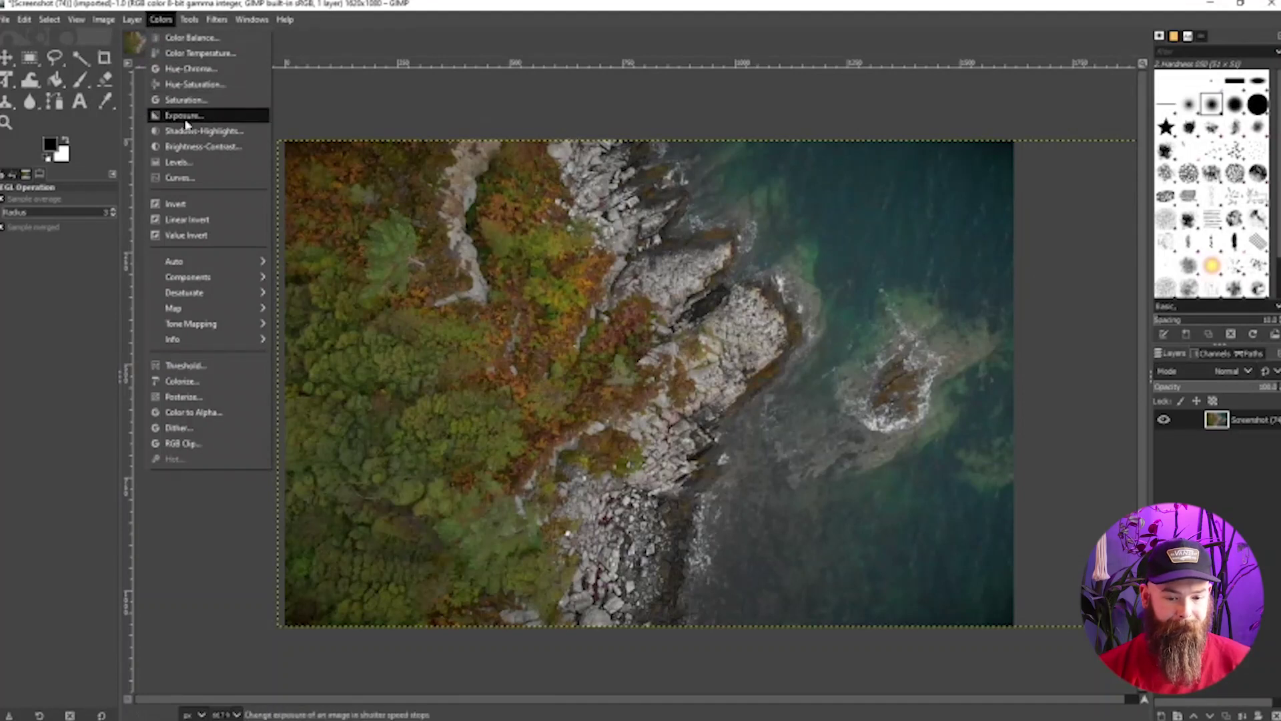
click(208, 153)
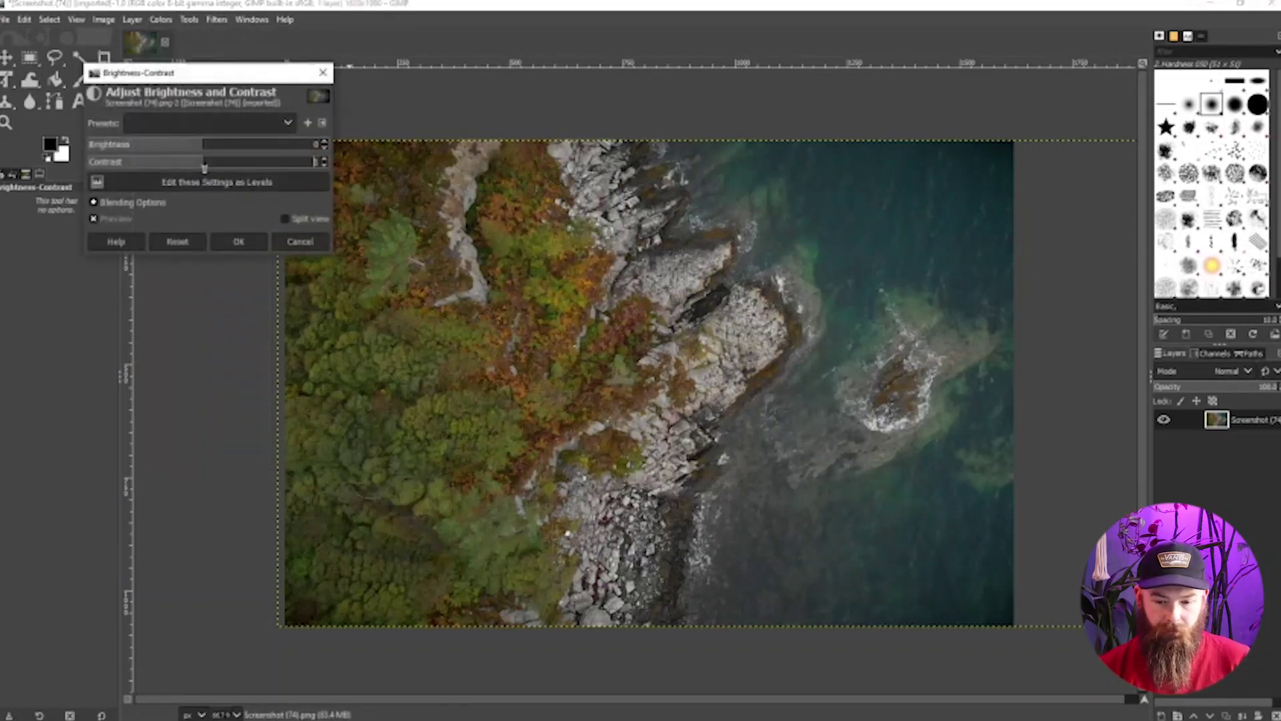
drag(204, 168, 207, 168)
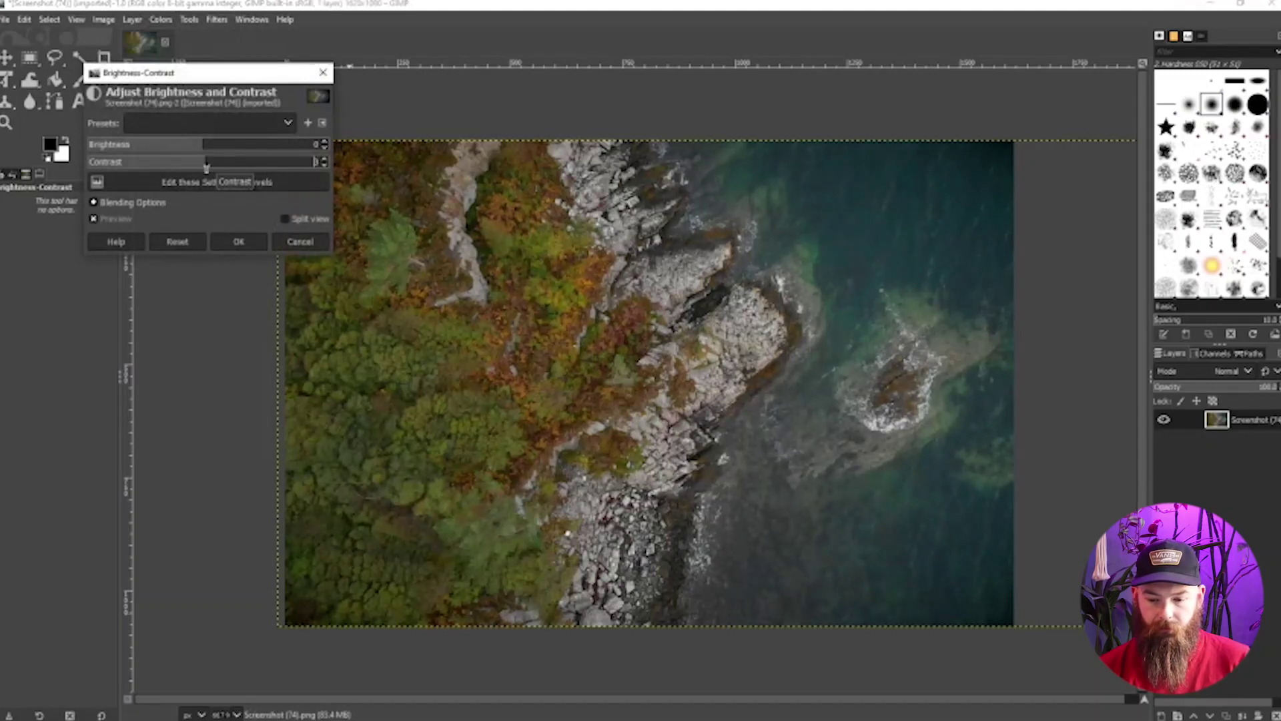